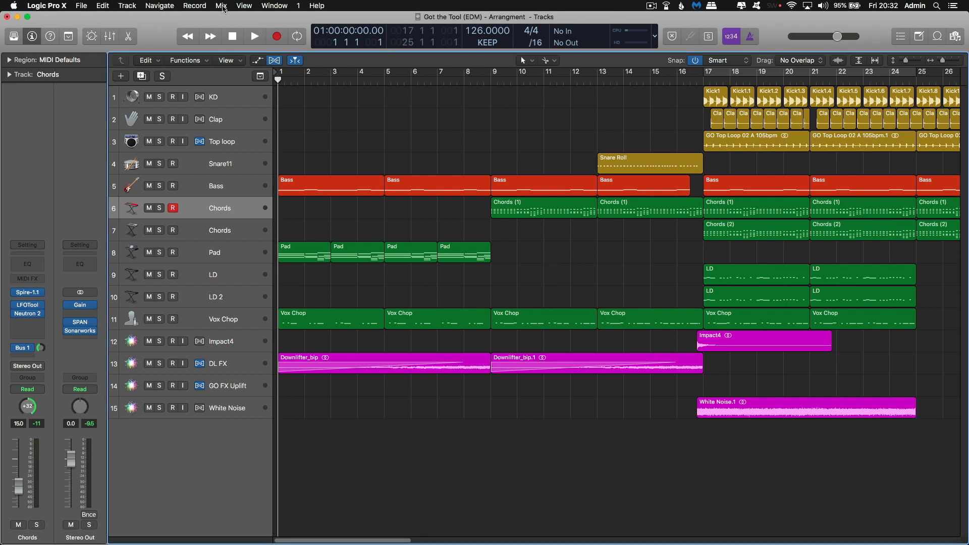
Rename the KD track as audio 1.
left_click_drag(946, 62, 940, 64)
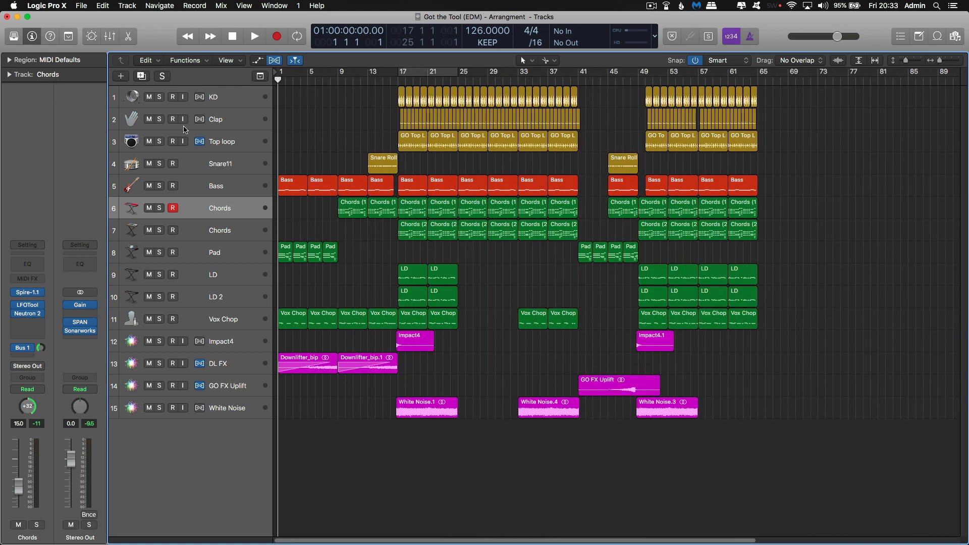
double_click(221, 97)
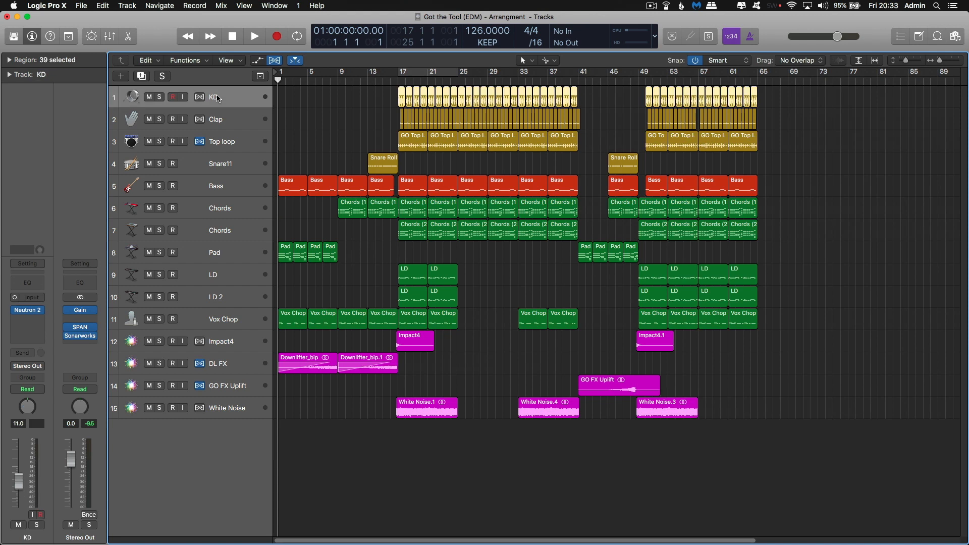
type("audio")
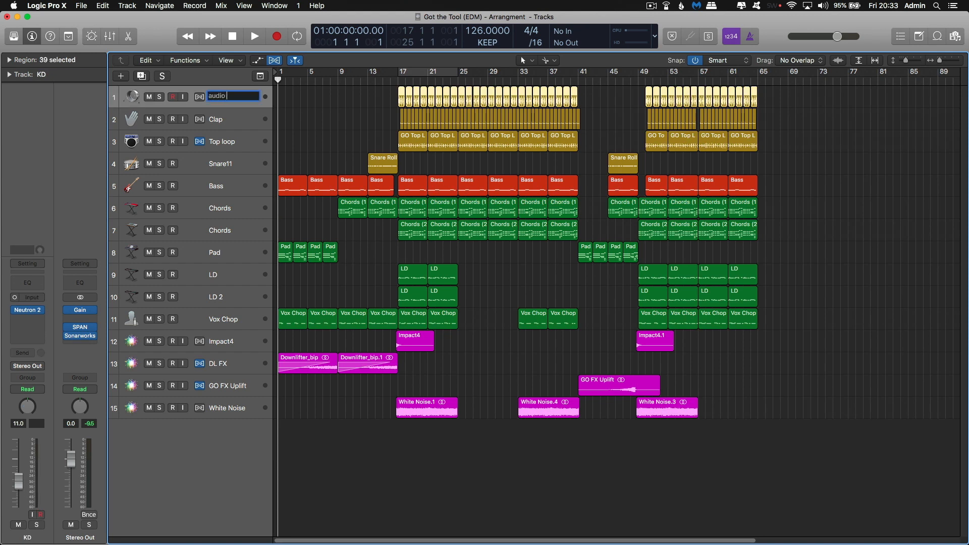
type(" 1")
key("Return")
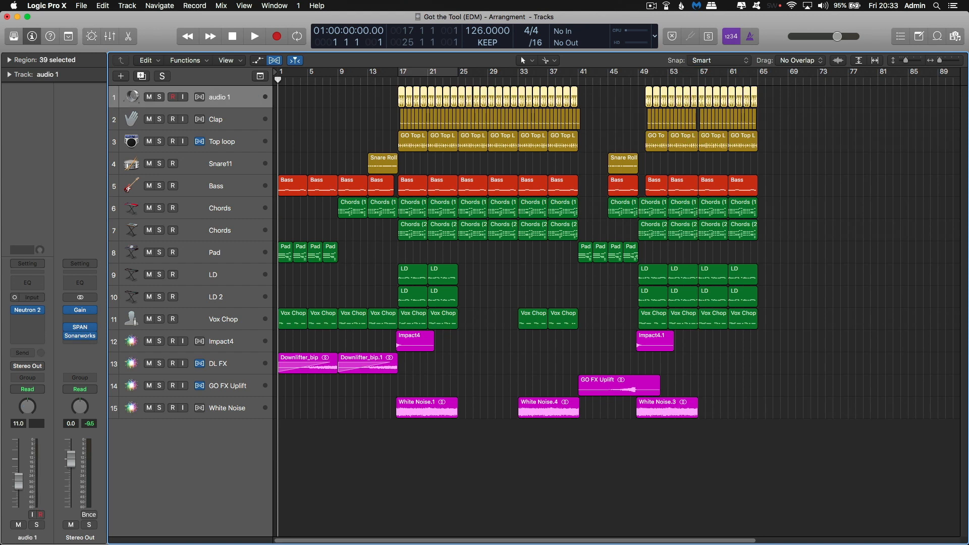
Change the first track's icon to the speaker from the Other icon category.
left_click(140, 103)
left_click(186, 213)
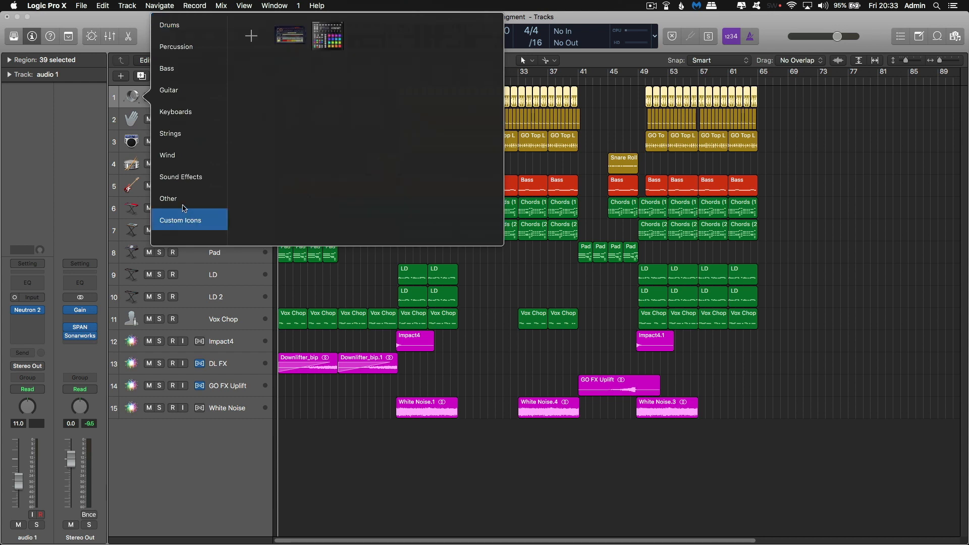
left_click(184, 206)
left_click(254, 45)
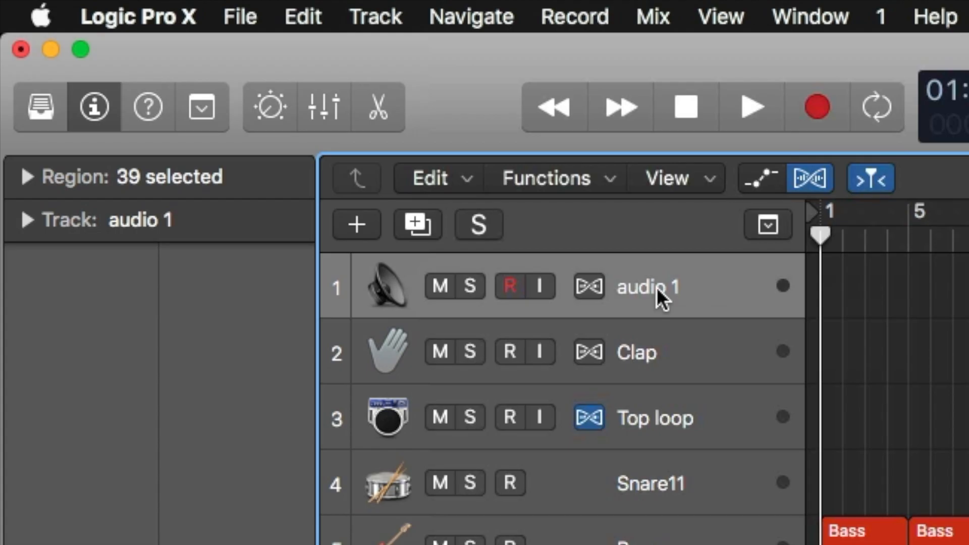
Rename the audio 1 track as KD in its track header.
double_click(659, 292)
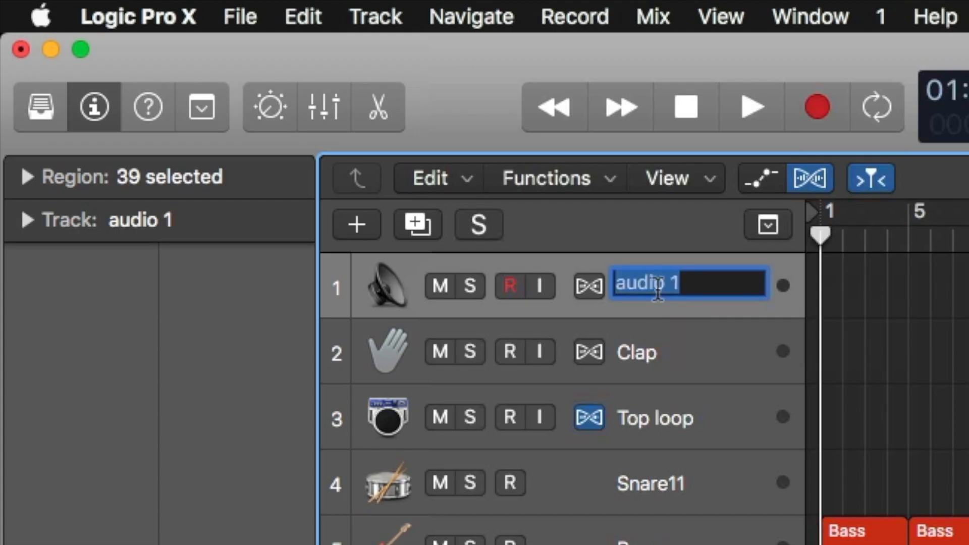
type("KD")
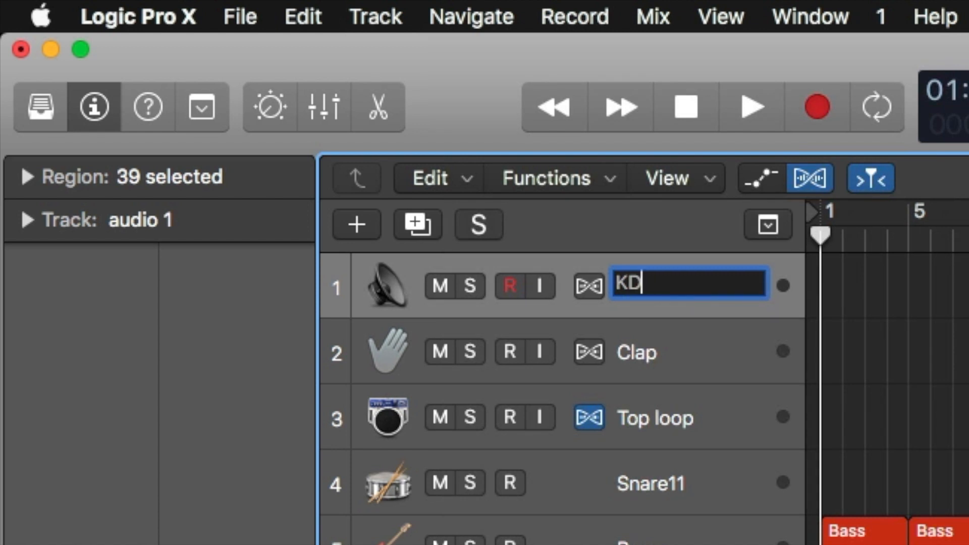
key("Return")
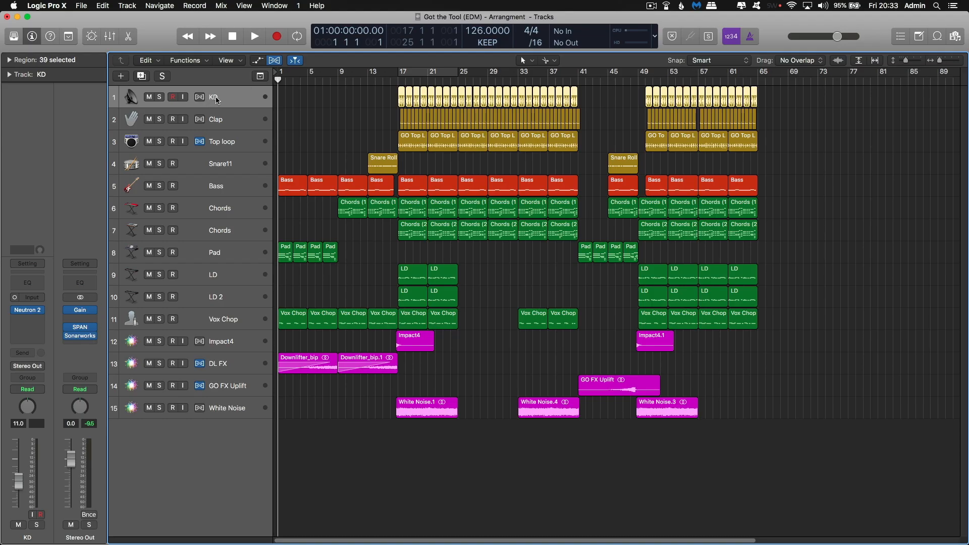
Show the mixer and rename the KD channel strip as KICK DRUM.
key("x")
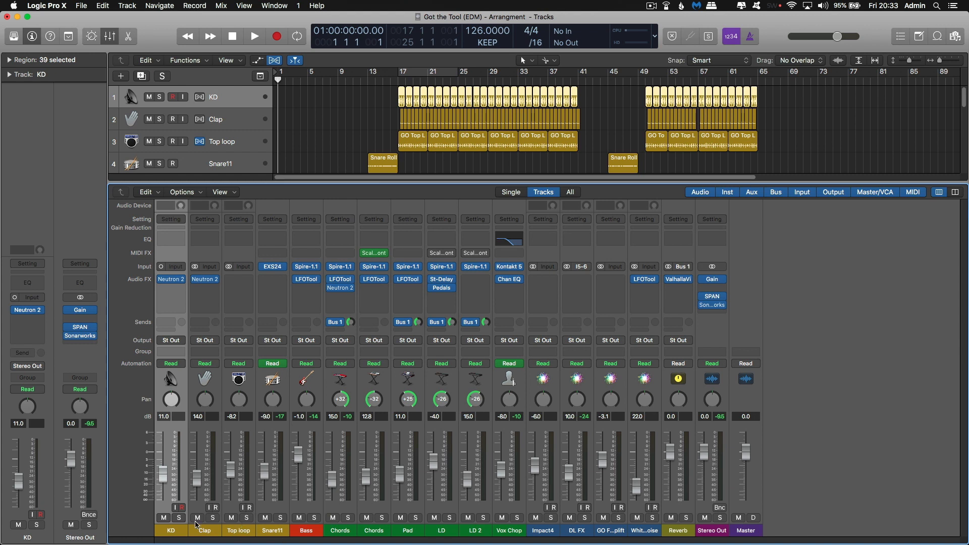
double_click(170, 531)
type("KICK D")
type("RUM")
key("Return")
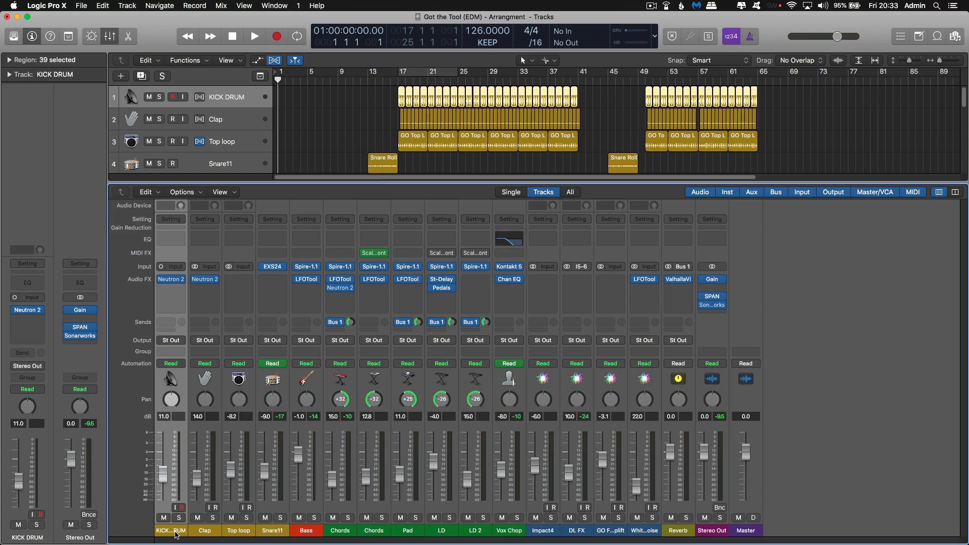
Rename the KICK DRUM channel strip as KD and hide the mixer.
double_click(172, 530)
type("KD")
key("Return")
key("x")
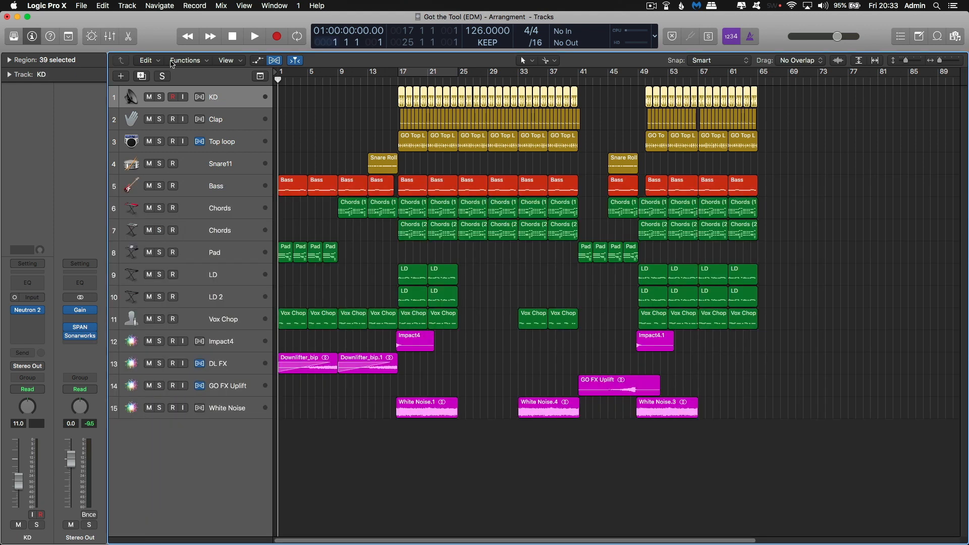
Browse the icon categories available for the KD track, from Drums through Keyboards, and look at the custom icons.
right_click(137, 100)
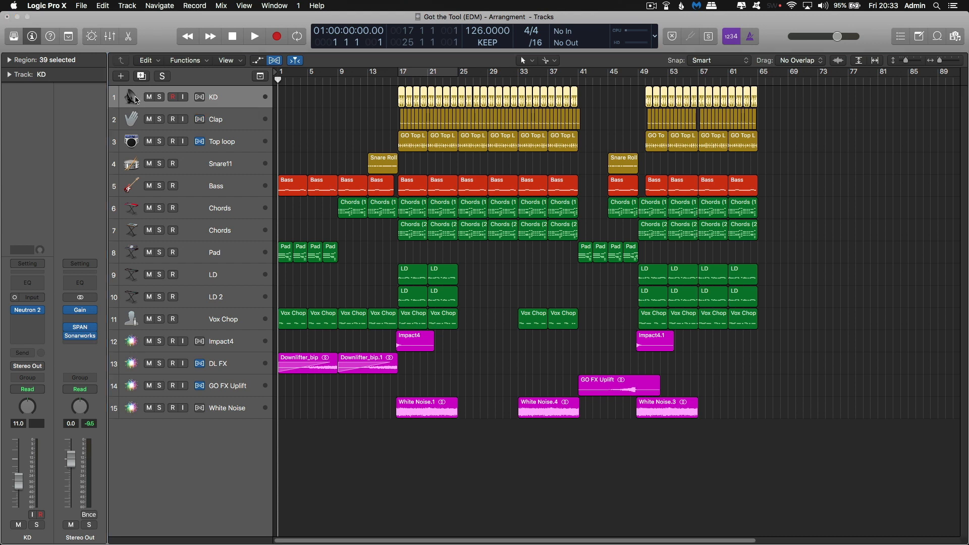
left_click(137, 100)
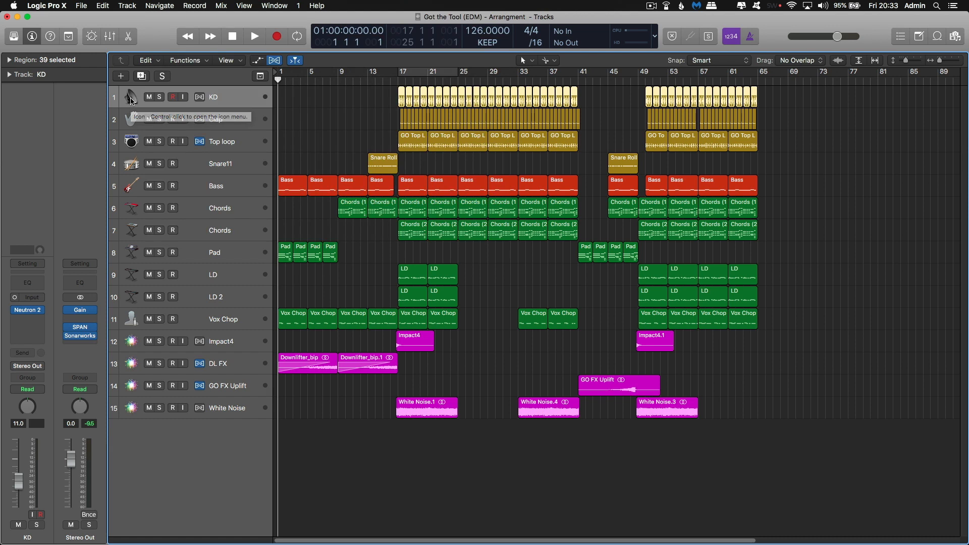
right_click(131, 101)
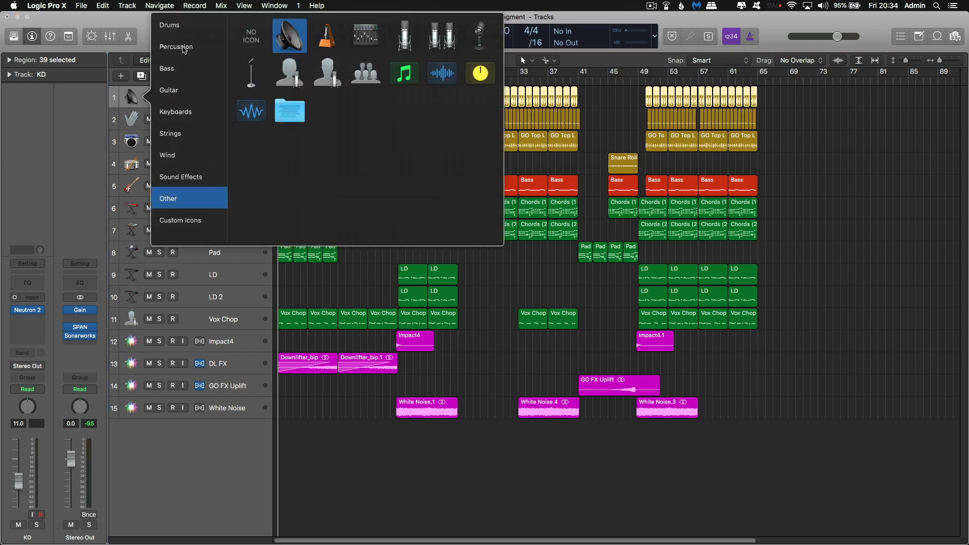
left_click(184, 26)
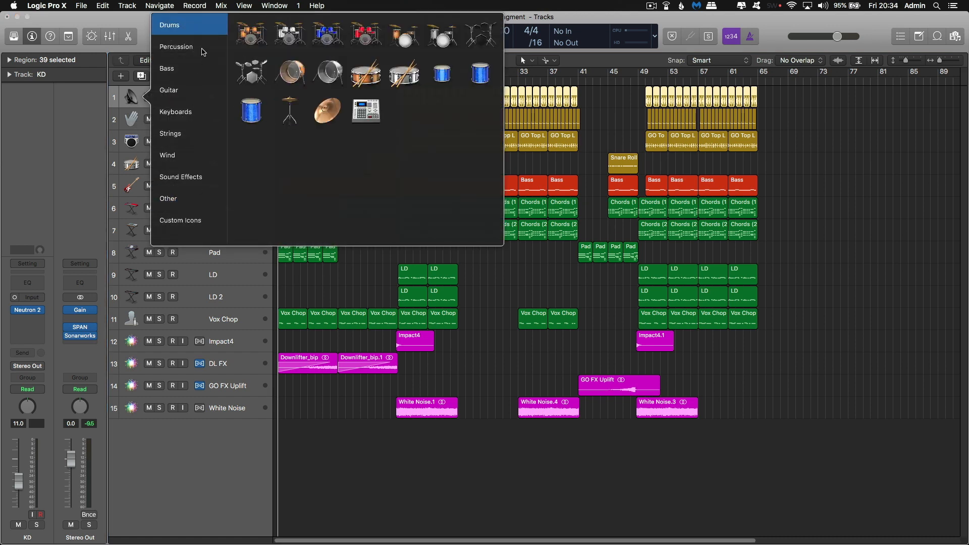
left_click(201, 48)
left_click(194, 69)
left_click(191, 90)
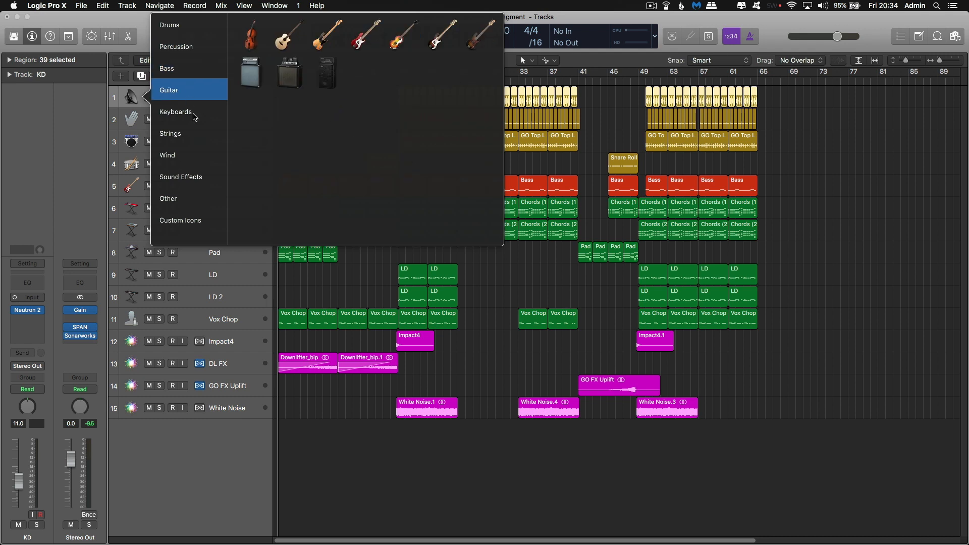
left_click(194, 113)
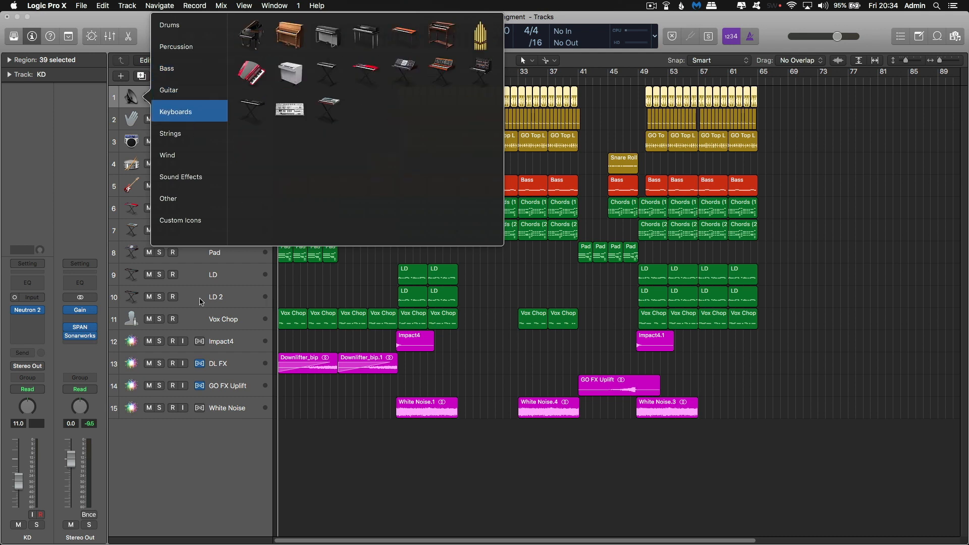
left_click(197, 222)
left_click(296, 38)
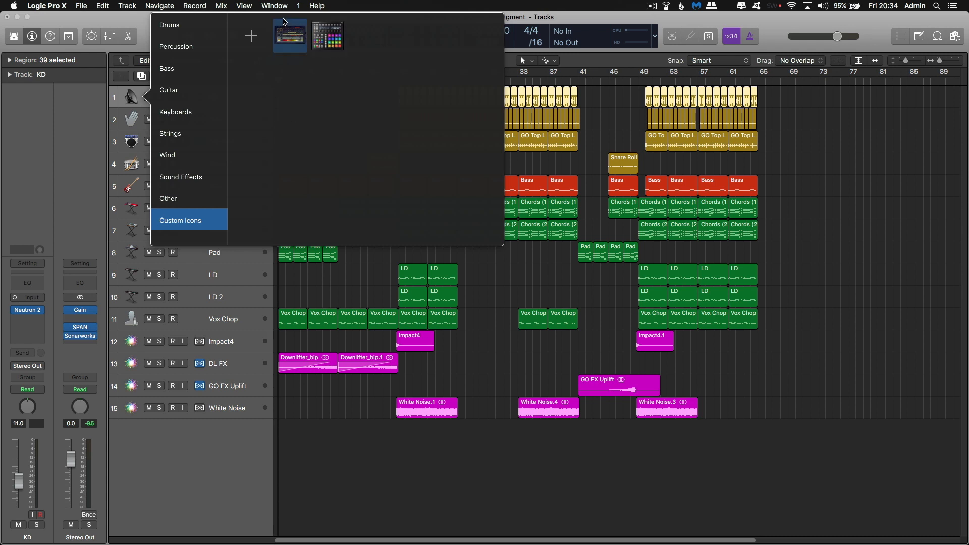
left_click(314, 43)
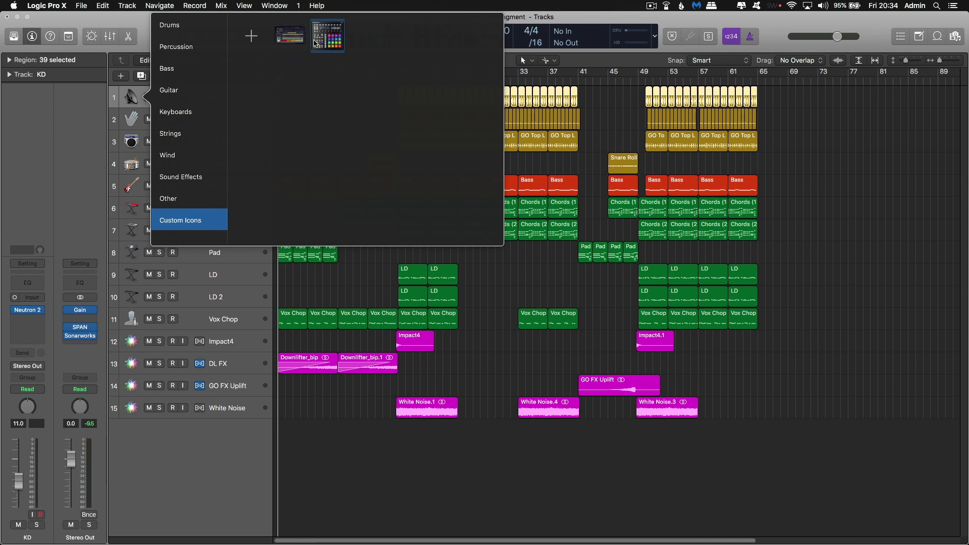
left_click(298, 40)
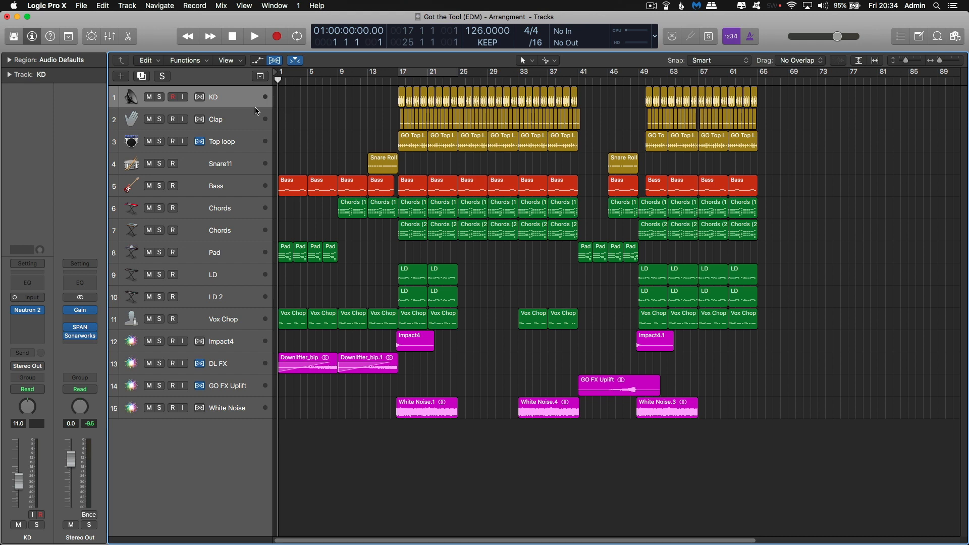
Select the KD, Clap, Top loop and Snare11 tracks and start creating a track stack from them.
left_click(230, 102)
left_click(232, 120)
left_click(233, 96)
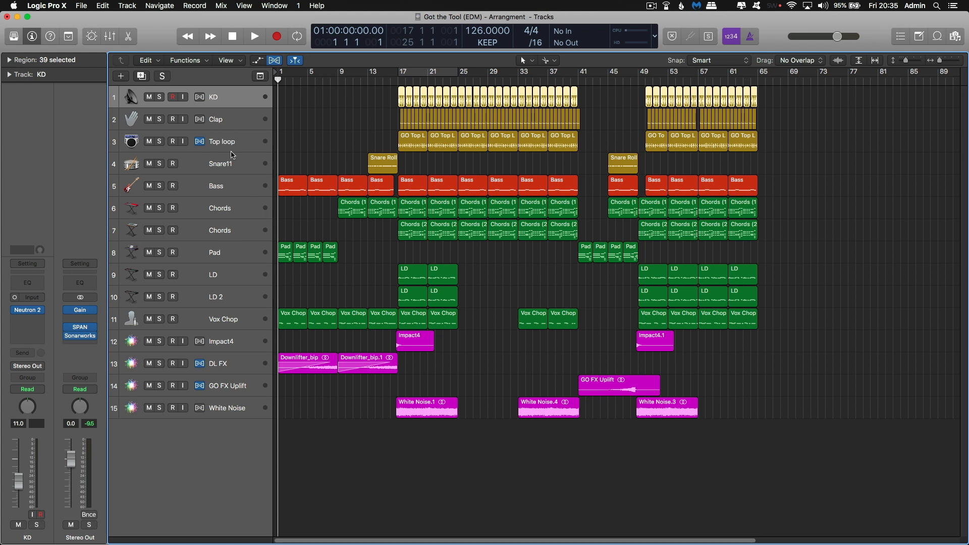
left_click_drag(906, 61, 905, 63)
left_click(237, 127, "shift")
left_click(241, 136, "shift")
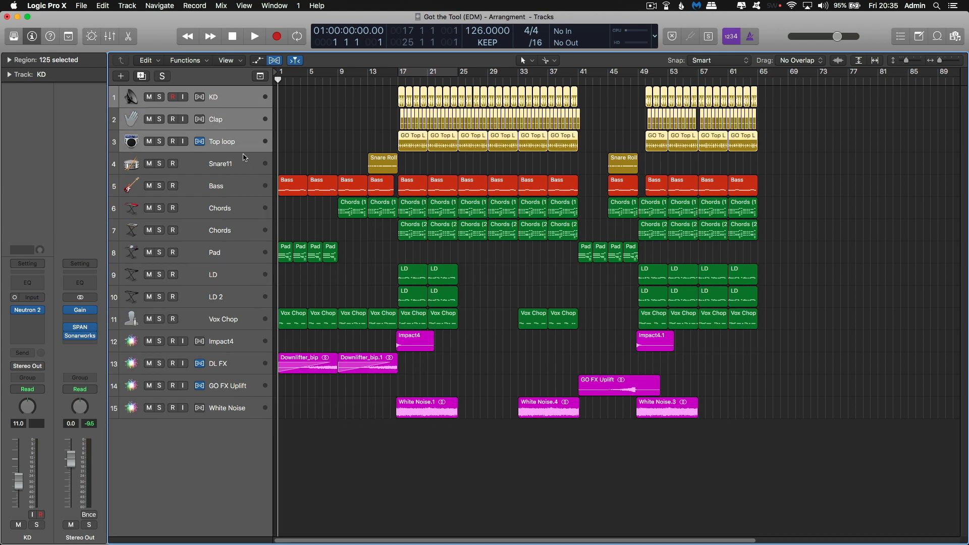
left_click(244, 165, "shift")
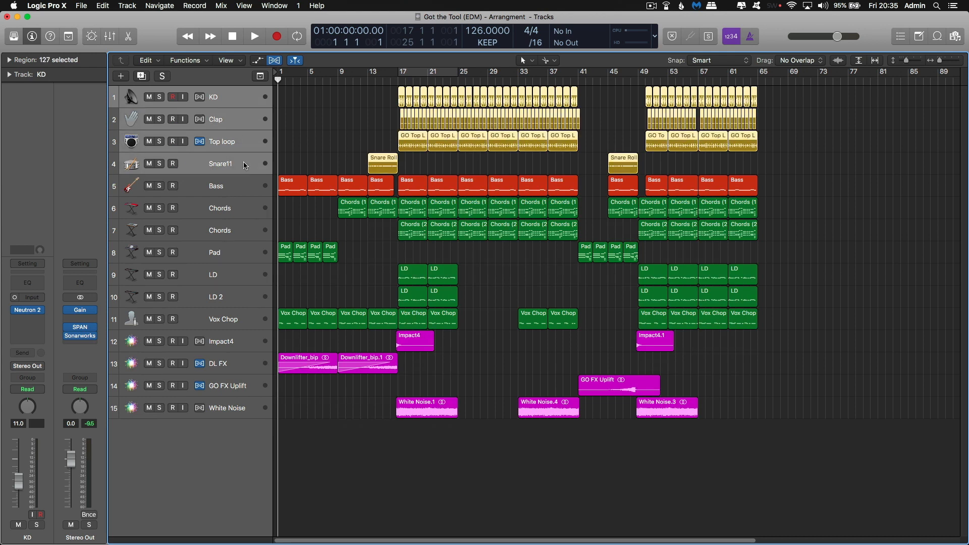
right_click(234, 111)
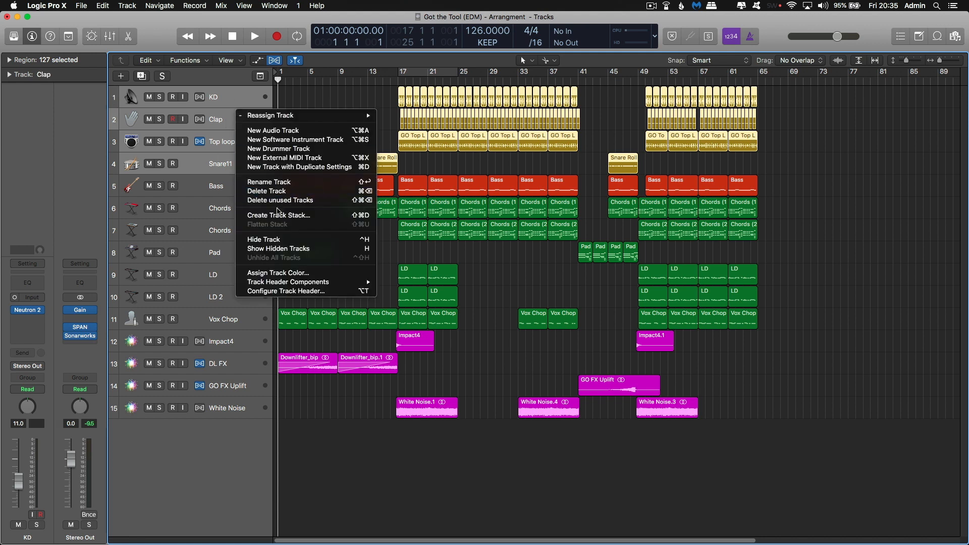
left_click(279, 215)
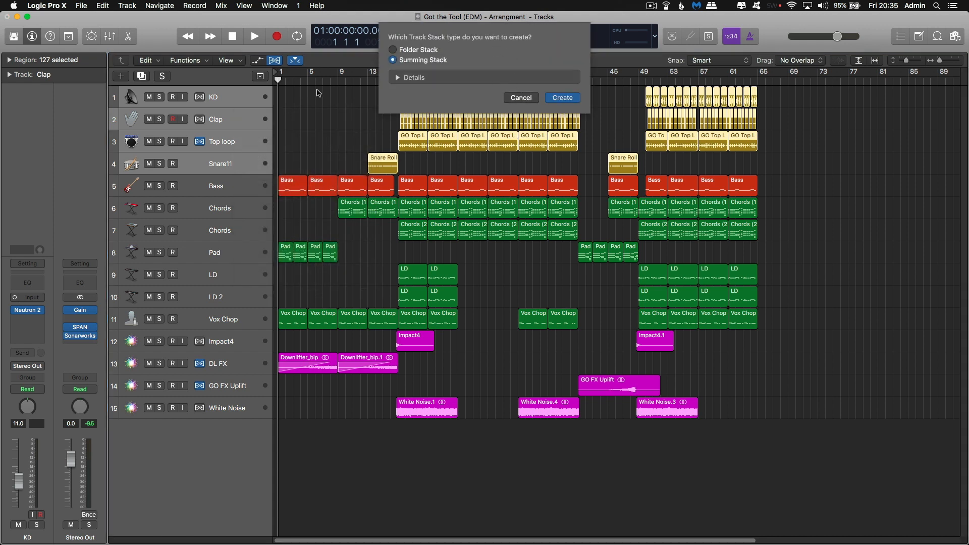
Compare the details of the Folder Stack and Summing Stack types, and create a Summing Stack.
left_click(393, 50)
left_click(417, 56)
left_click(427, 61)
left_click(397, 78)
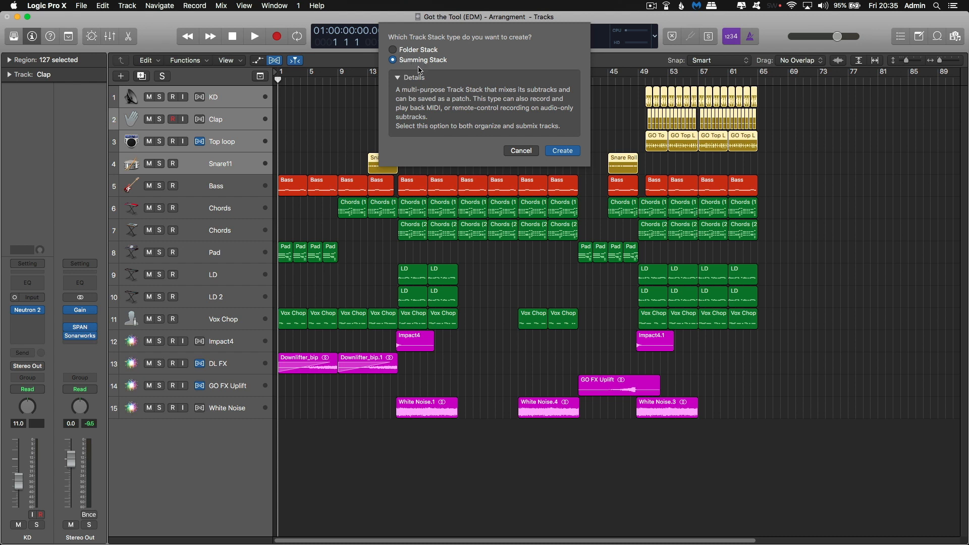
left_click(394, 50)
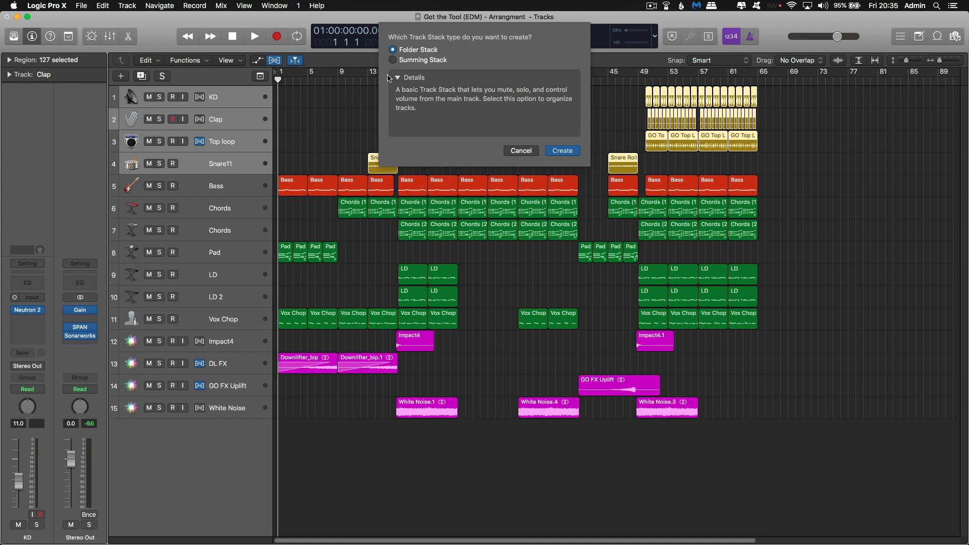
left_click(412, 61)
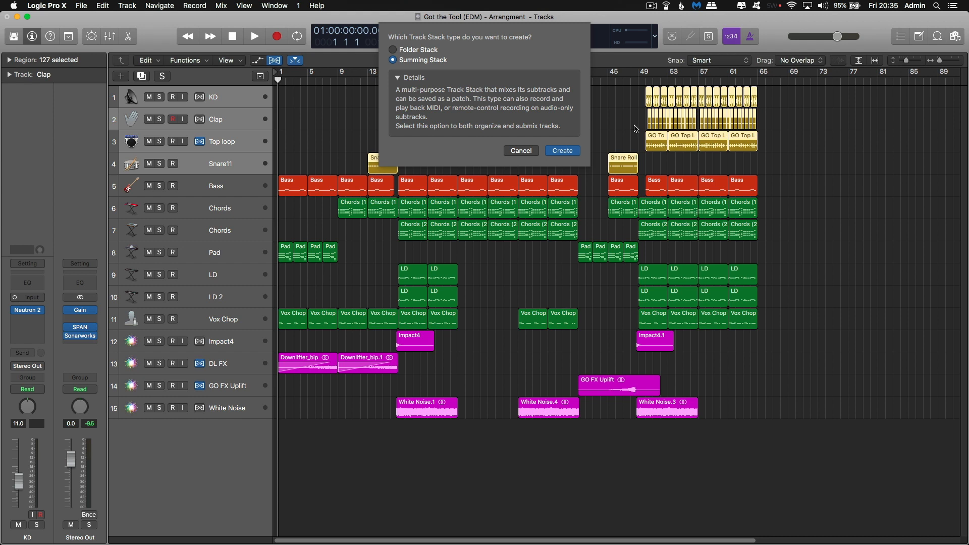
left_click(567, 151)
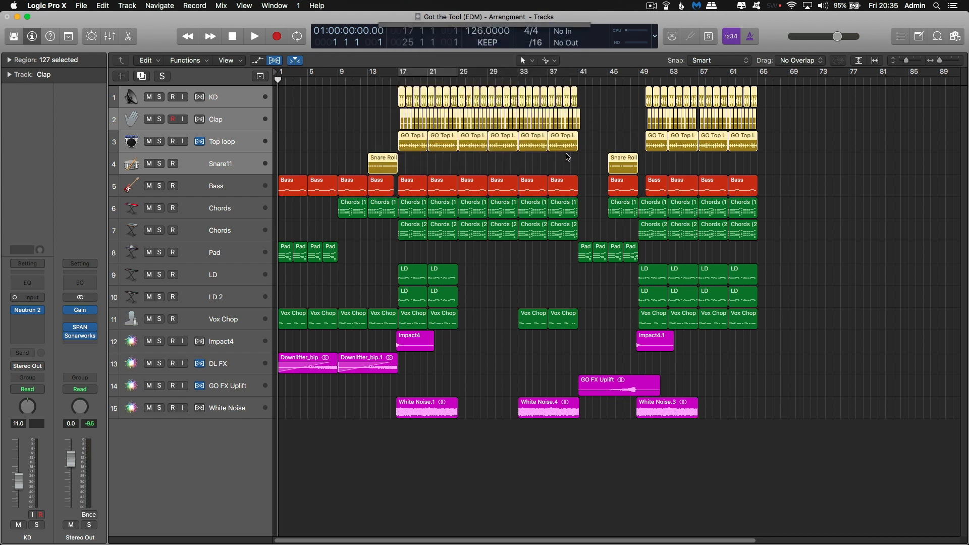
Expand and collapse the new summing stack a few times, leaving its subtracks hidden.
left_click(130, 98)
left_click(131, 98)
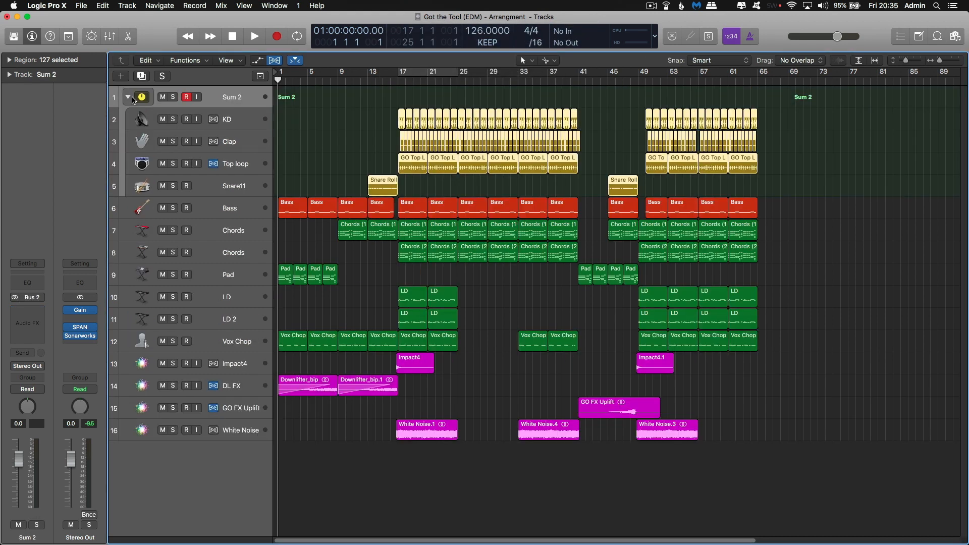
left_click(131, 98)
left_click(130, 98)
left_click(131, 98)
left_click(130, 98)
left_click(130, 98)
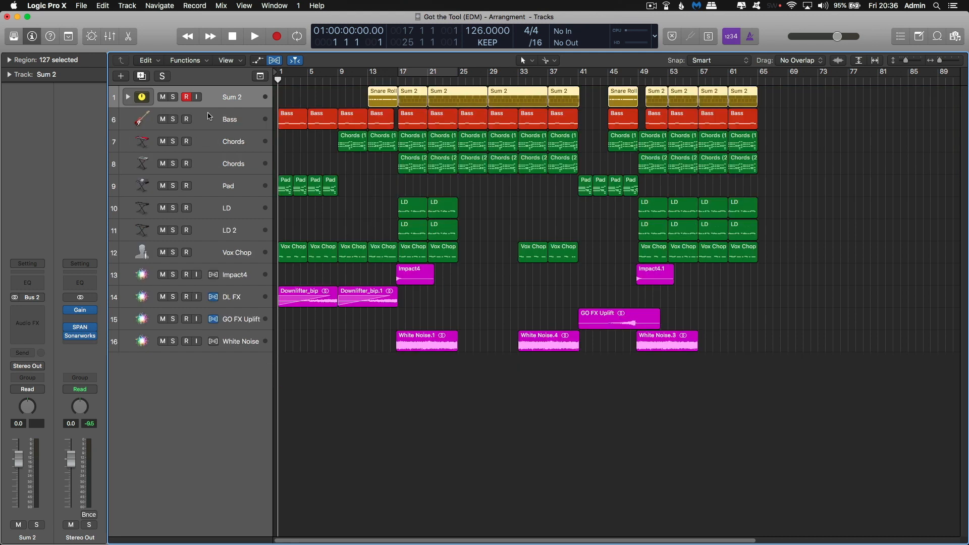
Rename the Sum 2 stack as Drums.
left_click_drag(906, 61, 907, 61)
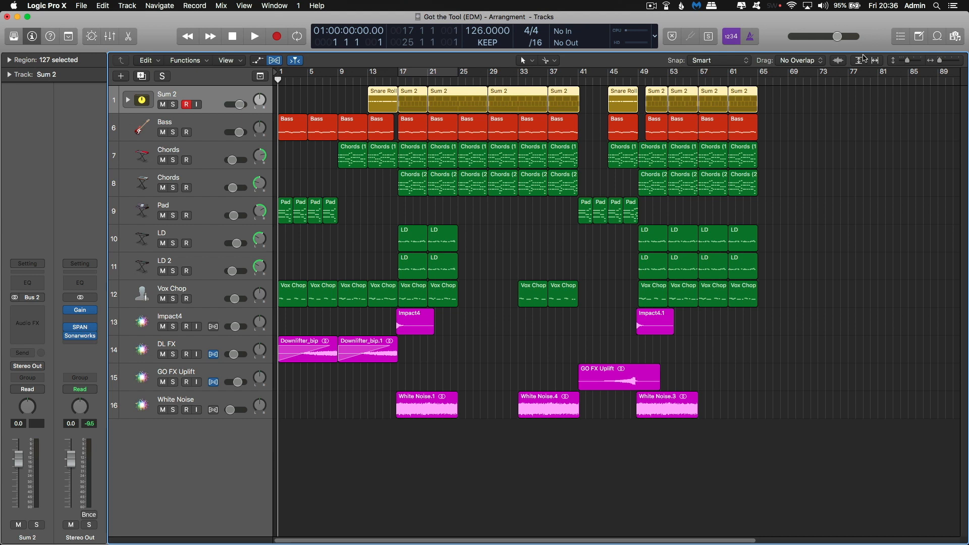
double_click(175, 93)
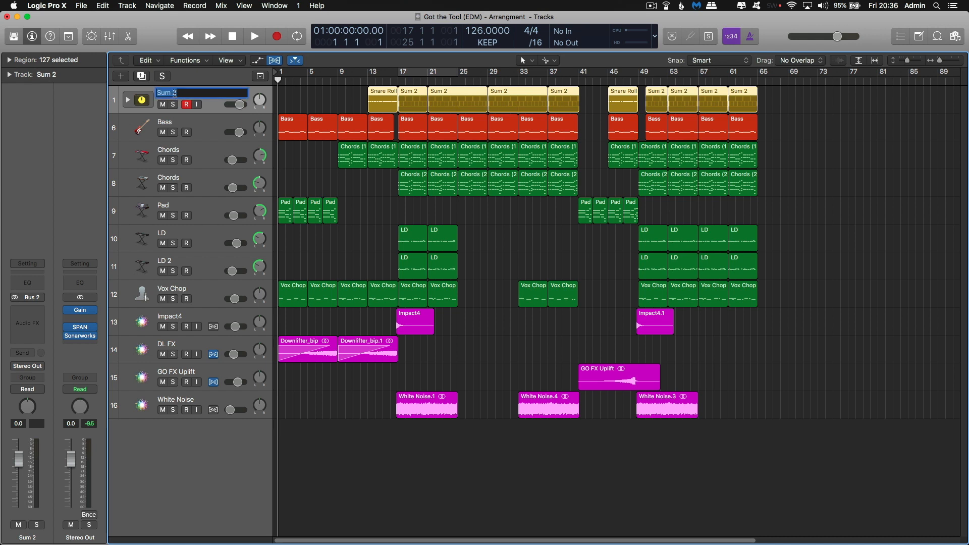
type("dRU")
key("Return")
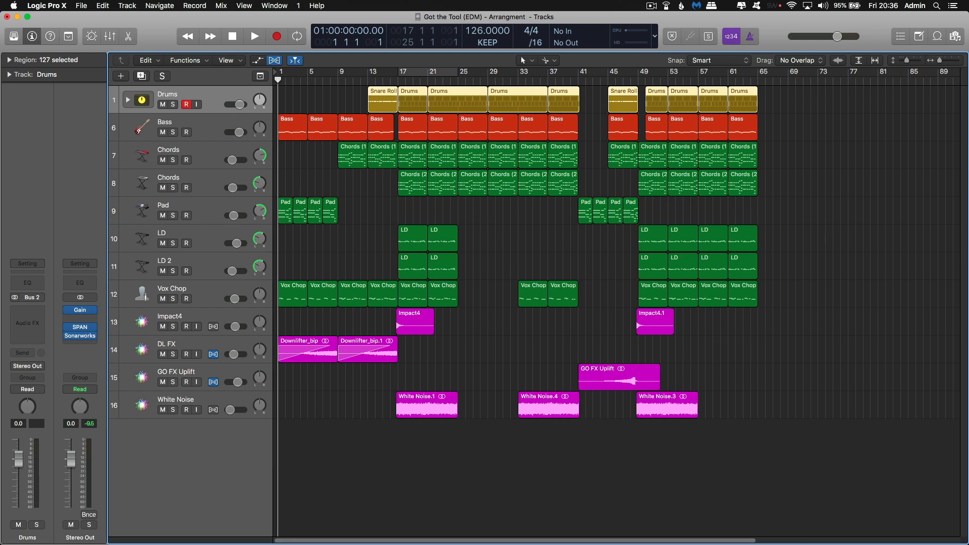
Assign a drum kit icon to the Drums summing stack.
left_click(143, 100)
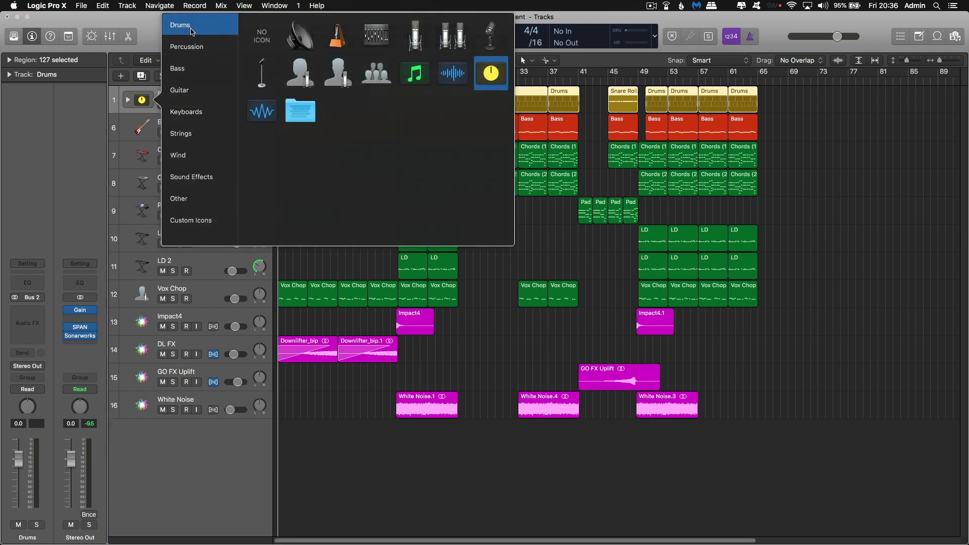
mouse_move(187, 24)
left_click(287, 44)
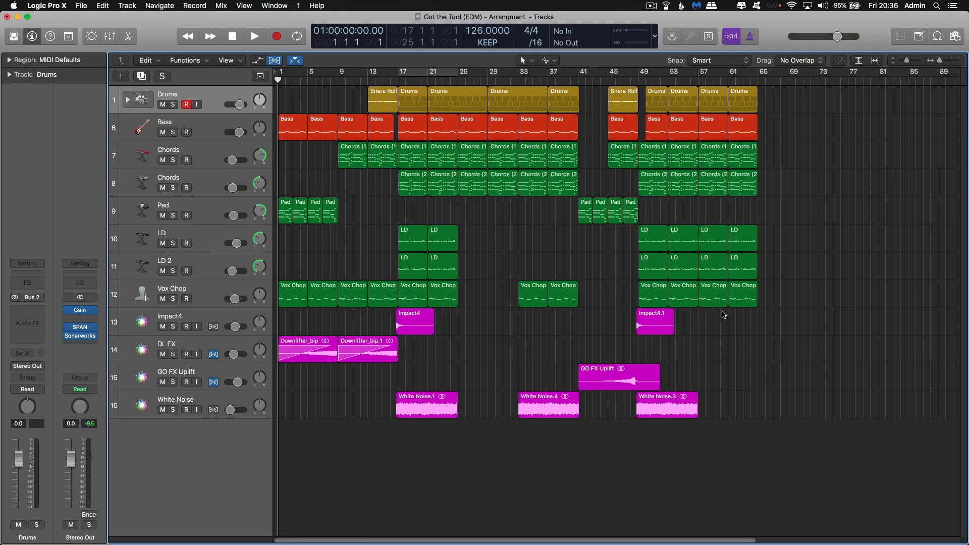
Show the global tracks above the arrangement and place the playhead at bar 17.
left_click(260, 78)
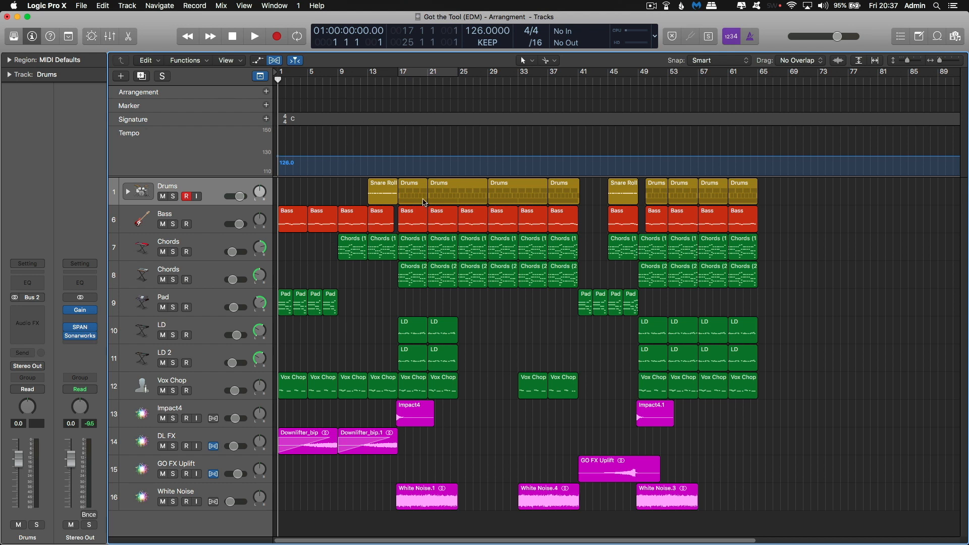
left_click_drag(285, 81, 401, 188)
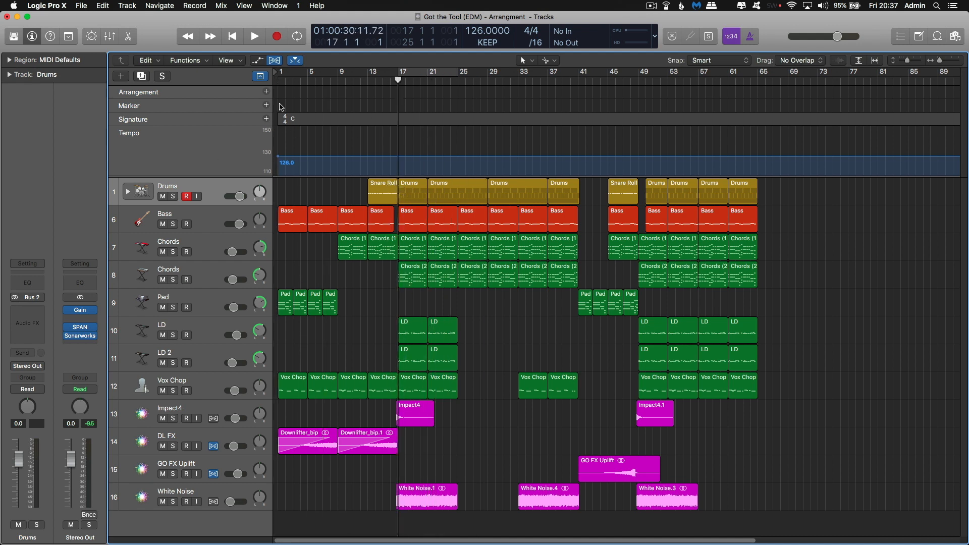
left_click(260, 76)
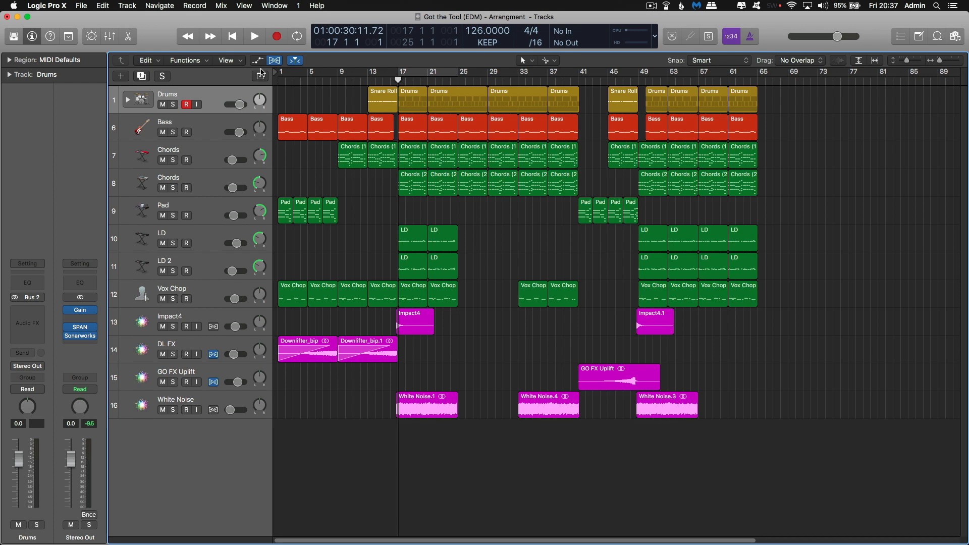
left_click(260, 76)
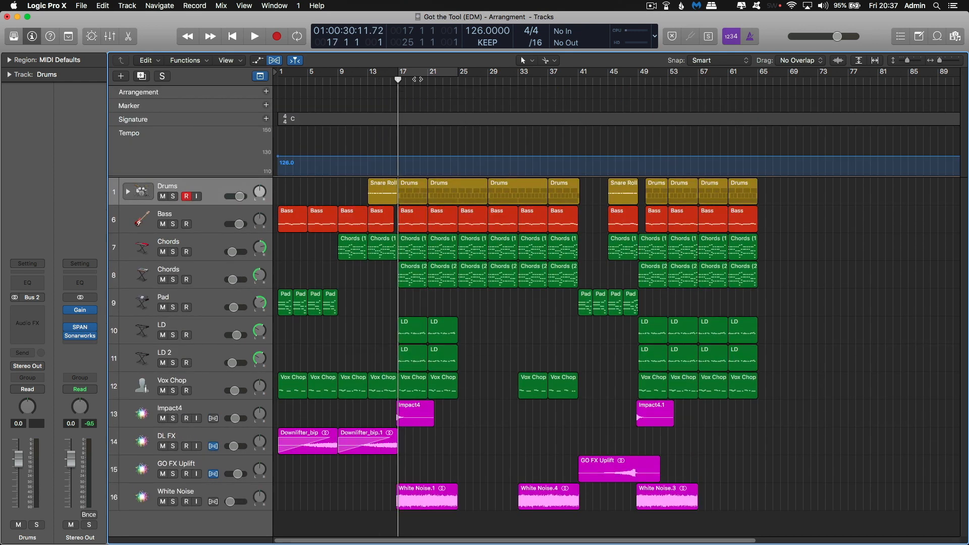
Add a marker to the marker track and move it to start at bar 1.
left_click_drag(400, 82, 401, 253)
left_click(266, 106)
left_click_drag(446, 104, 323, 115)
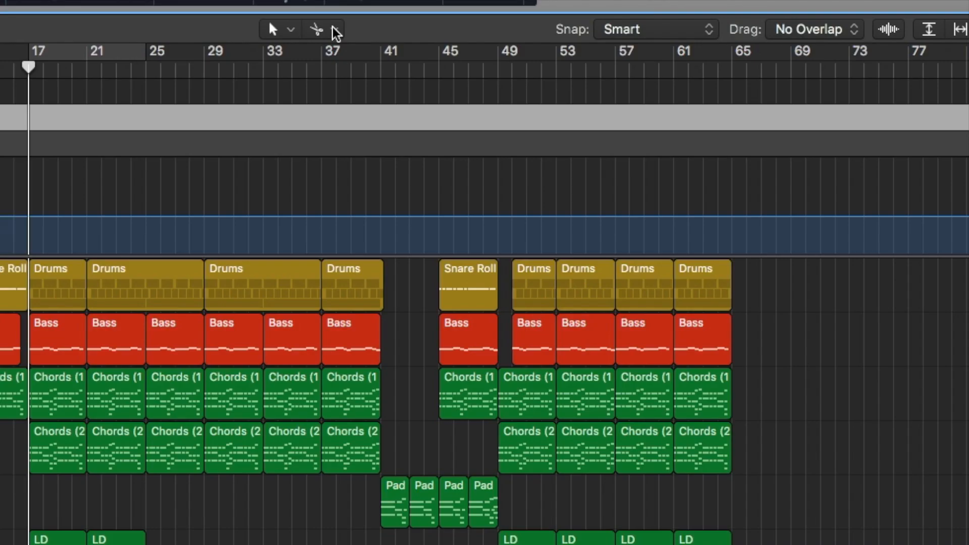
Set the secondary Command-click tool to the Marquee Tool.
left_click(555, 61)
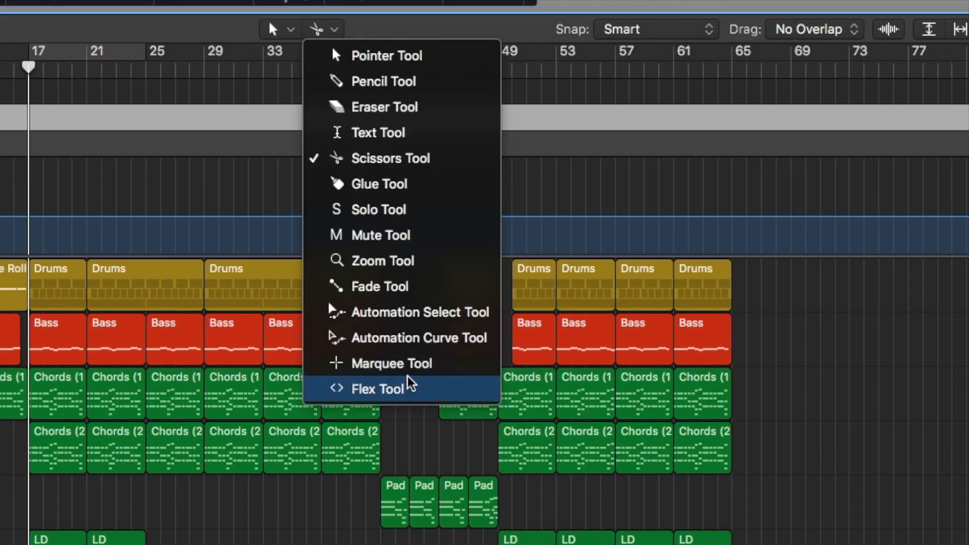
left_click(402, 364)
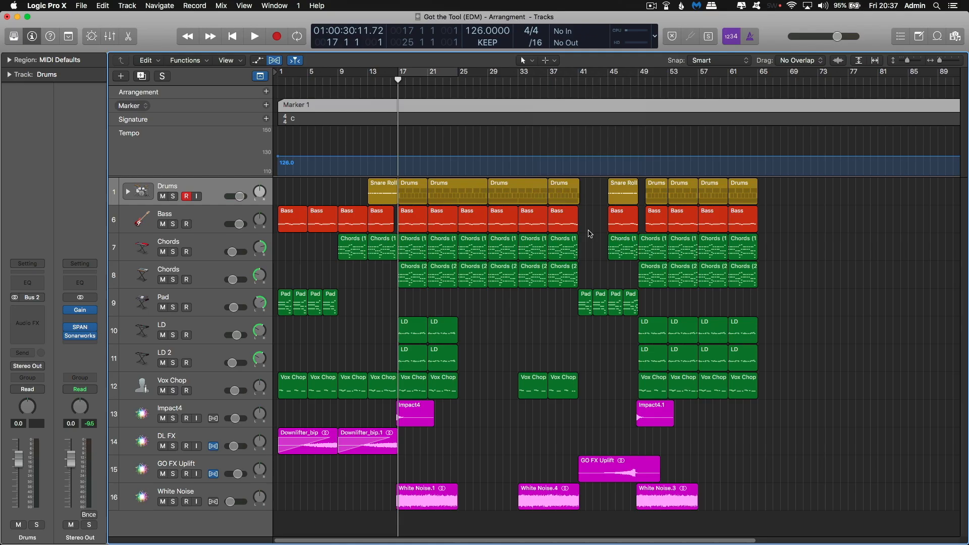
Shorten the first marker so it ends at bar 9 and rename it Intro.
left_click_drag(397, 80, 338, 86)
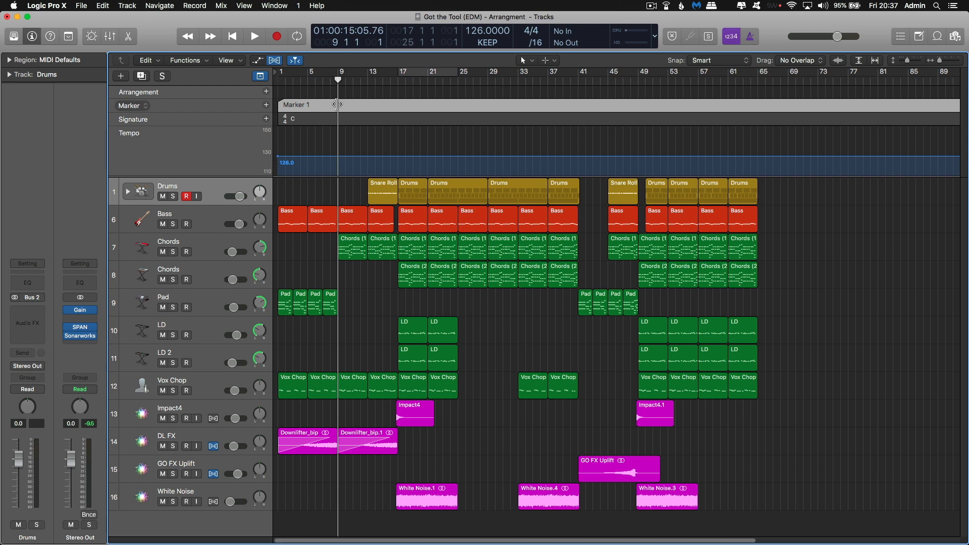
mouse_move(346, 108)
left_mouse_down()
mouse_move(323, 84)
mouse_move(338, 93)
left_mouse_up()
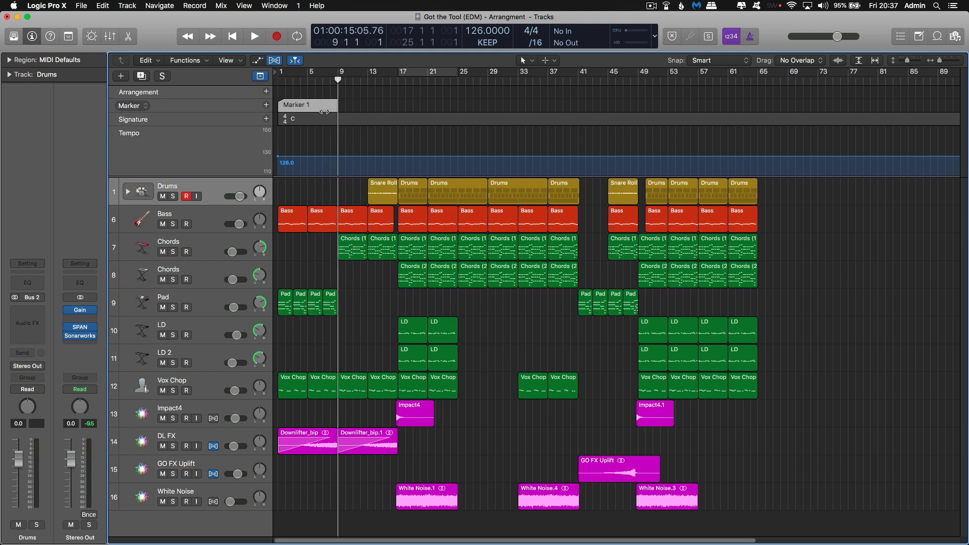
double_click(309, 105)
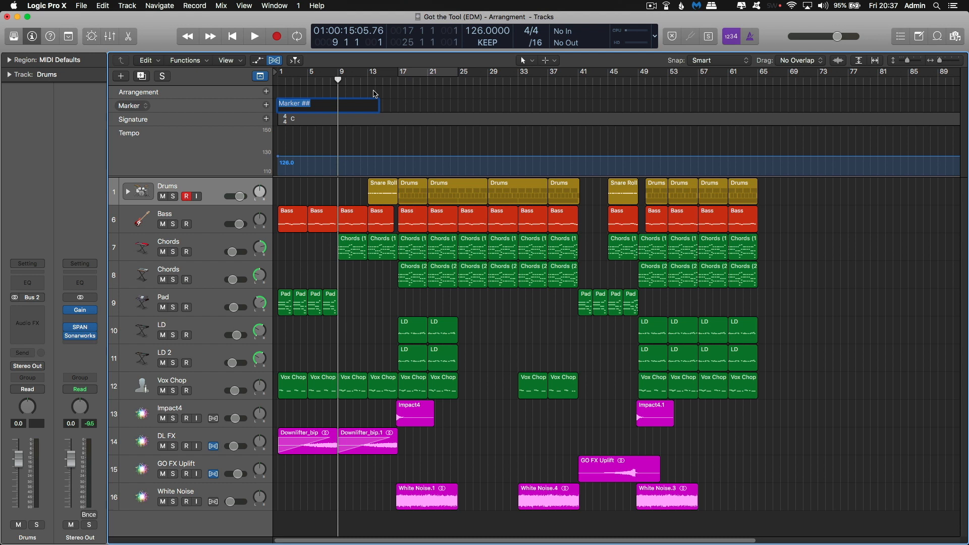
type("Intro")
key("Return")
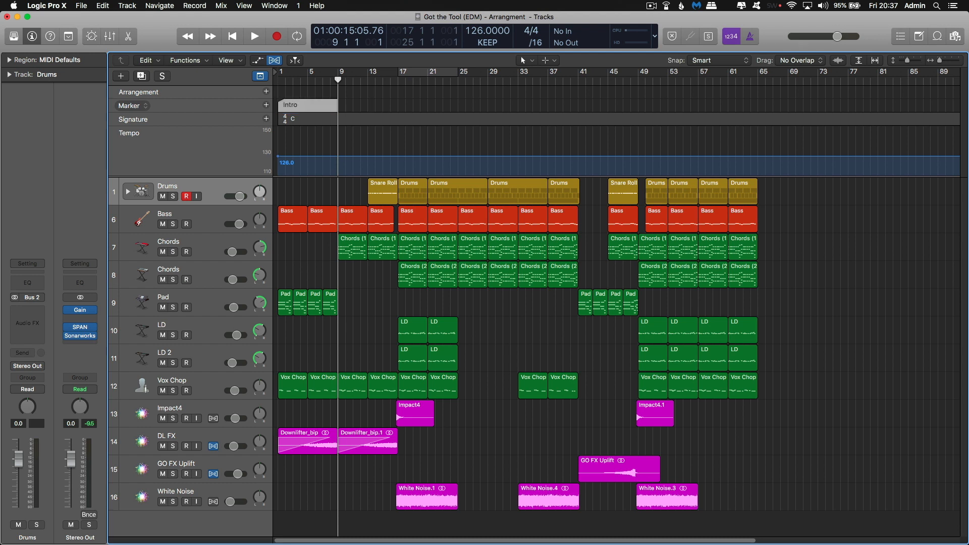
Copy the Intro marker to bar 9 and rename the copy Verse.
mouse_move(296, 104)
left_mouse_down()
mouse_move(352, 105)
mouse_move(398, 91)
mouse_move(338, 93)
left_mouse_up()
double_click(357, 107)
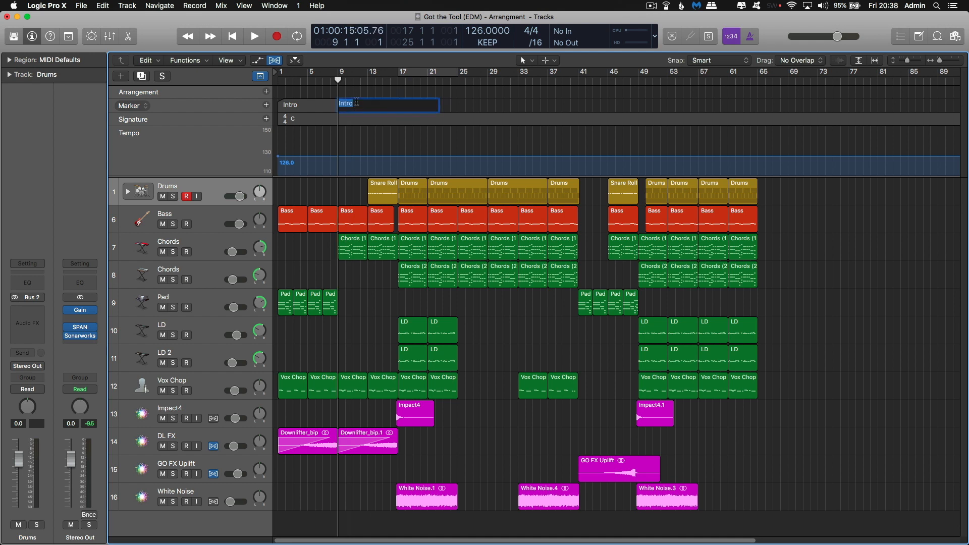
type("Verse")
key("Return")
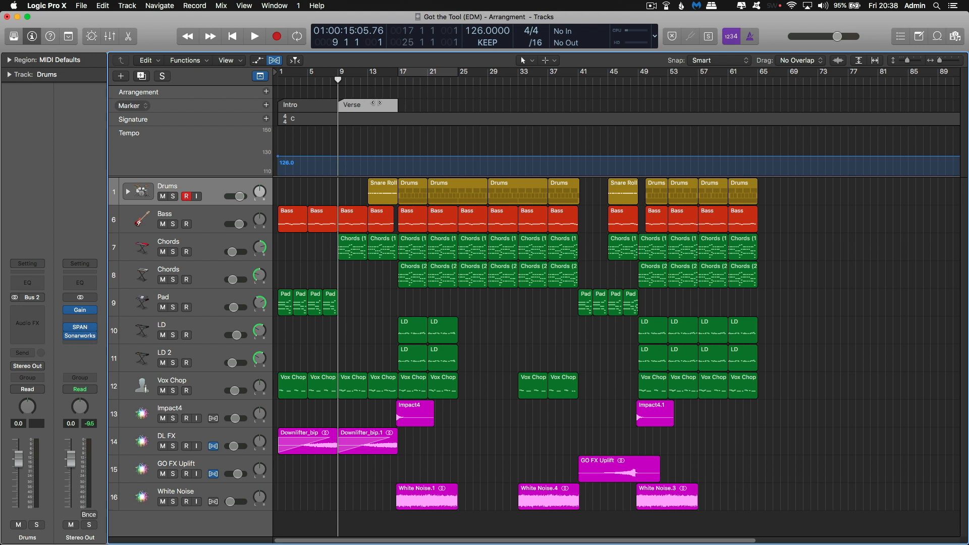
Copy the Verse marker to bar 17 and rename the copy Hook.
mouse_move(353, 105)
left_mouse_down()
mouse_move(445, 107)
mouse_move(412, 110)
left_mouse_up()
double_click(412, 110)
type("Hook")
key("Return")
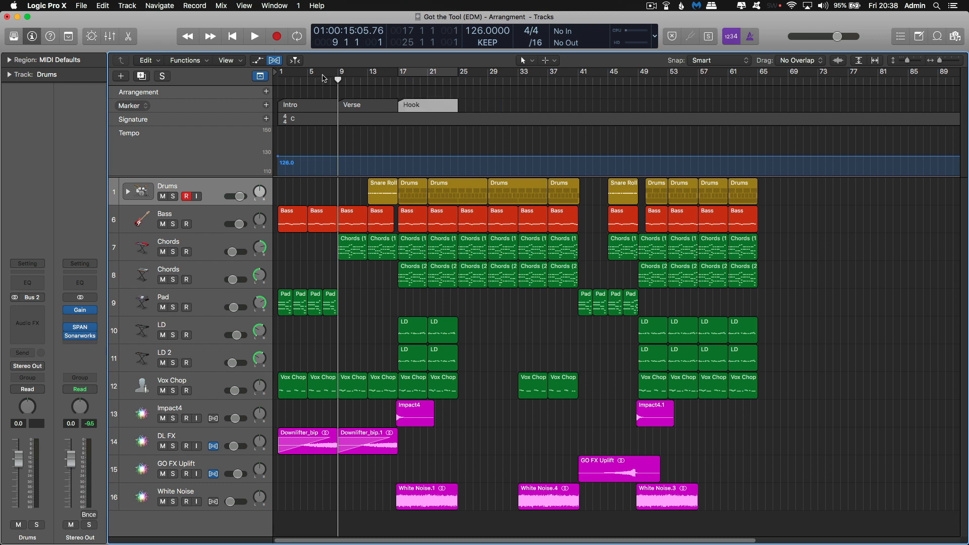
Color the Hook marker red using the color palette, and deselect the marker.
mouse_move(337, 80)
left_mouse_down()
mouse_move(361, 80)
mouse_move(338, 80)
left_mouse_up()
left_click(251, 6)
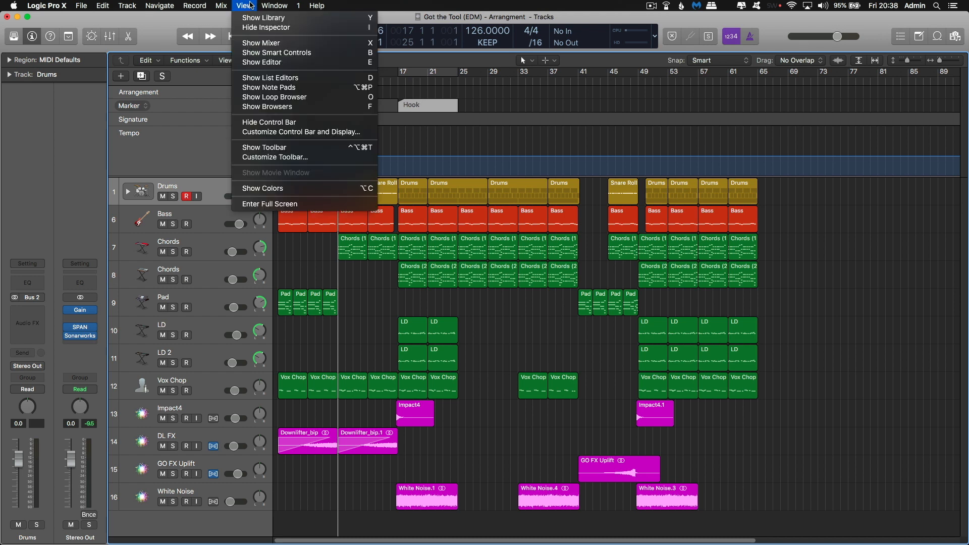
left_click(316, 189)
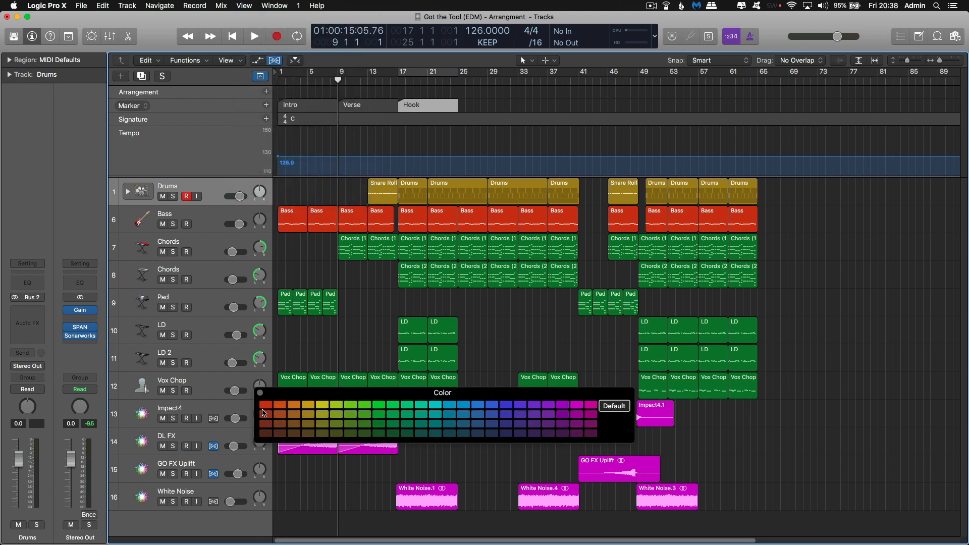
left_click(264, 405)
left_click(260, 393)
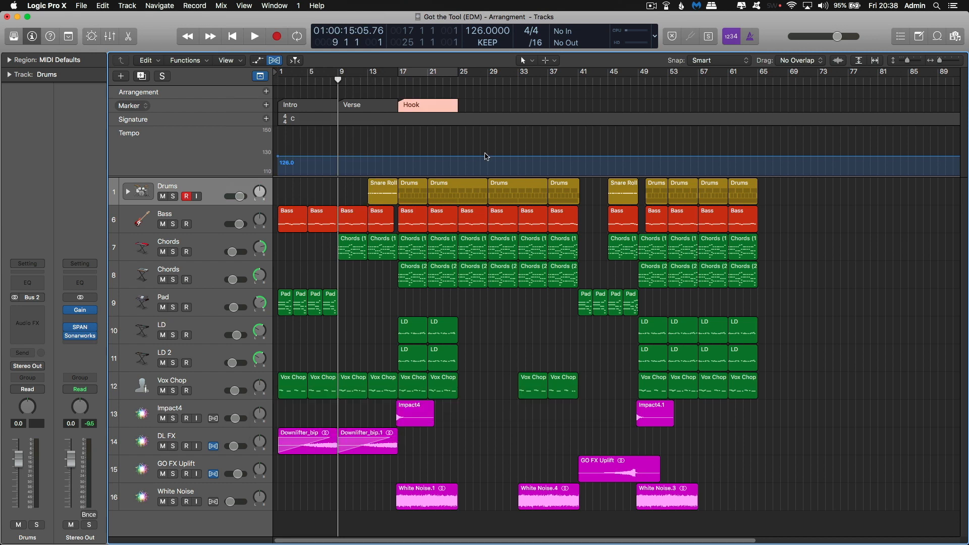
left_click(494, 105)
Color the Intro marker green using the color palette.
left_click(303, 103)
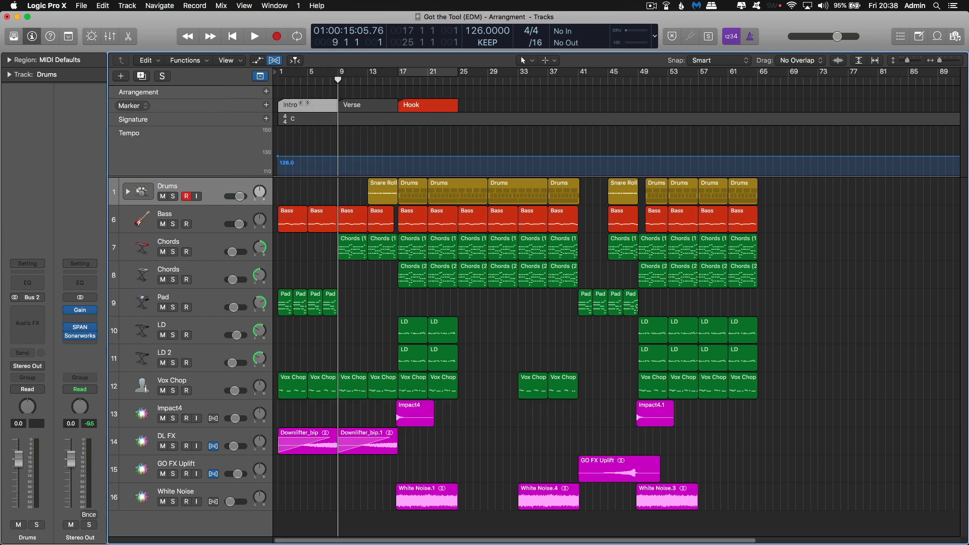
left_click(246, 6)
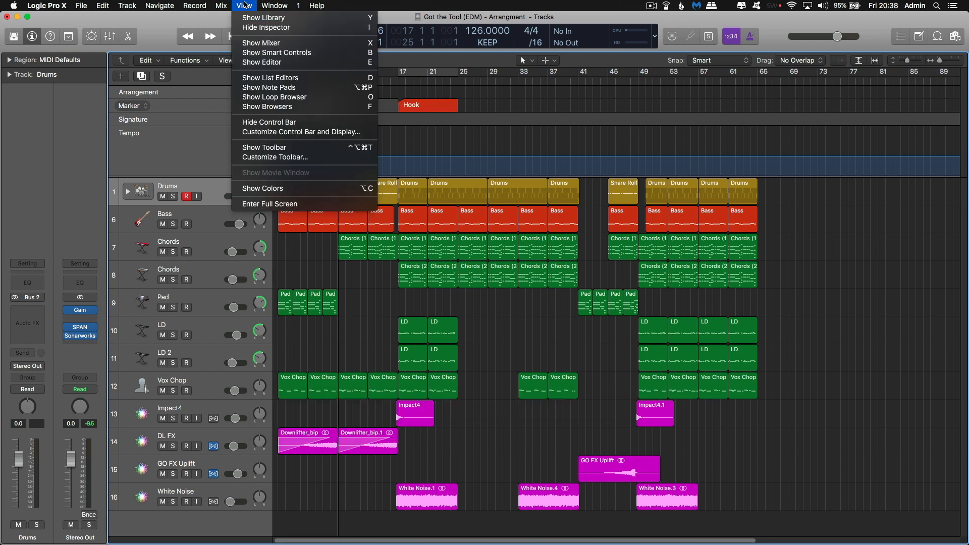
left_click(333, 190)
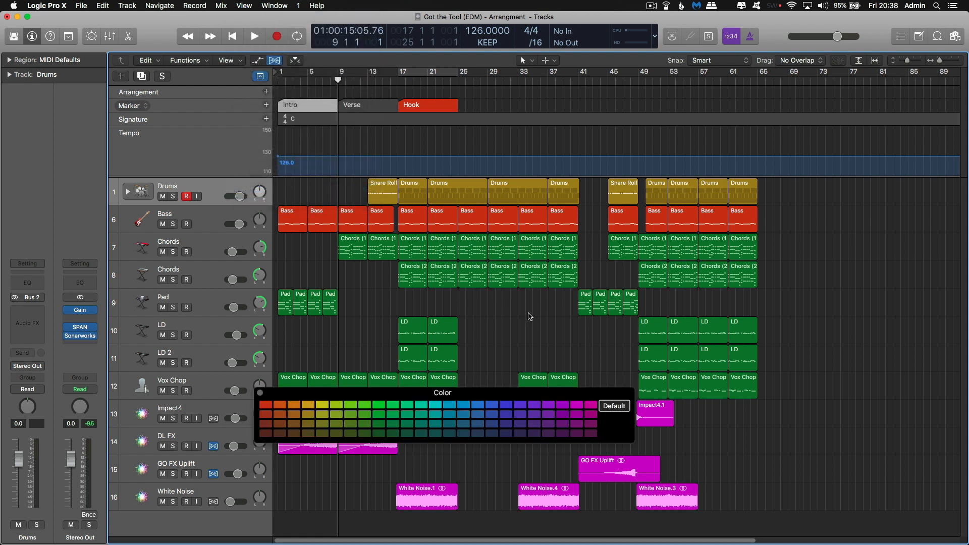
left_click(380, 409)
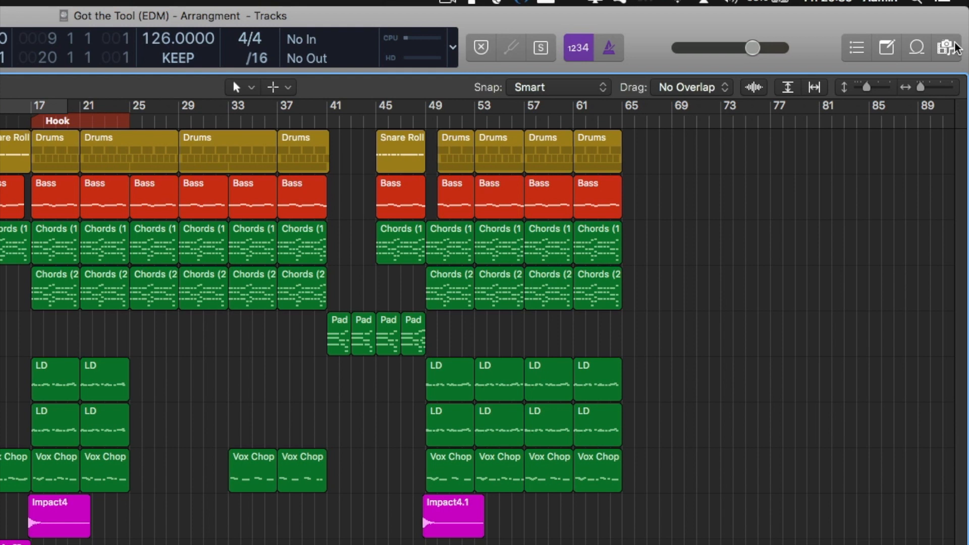
Look through the file browser's bookmarks and home folder, and browse to the Drum Samples folder inside Music.
left_click(955, 48)
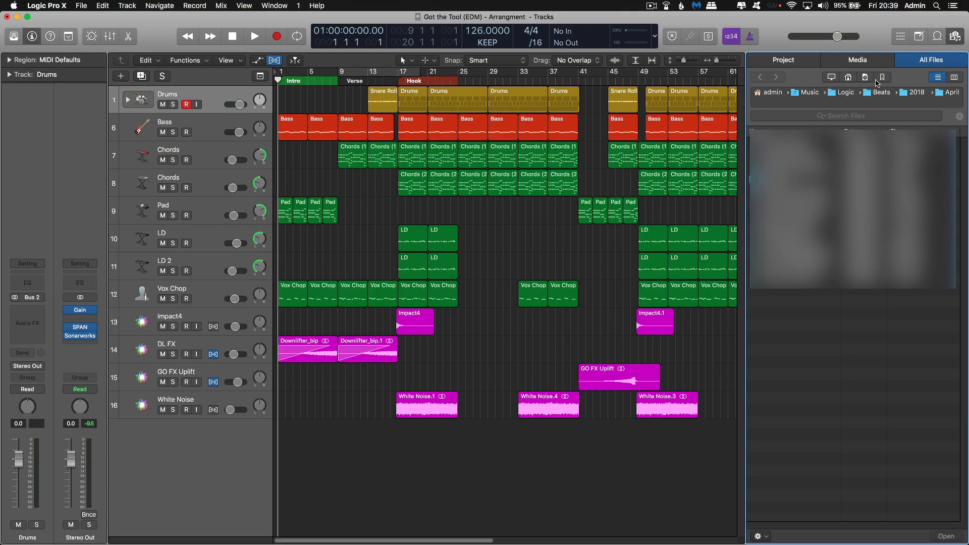
left_click(882, 77)
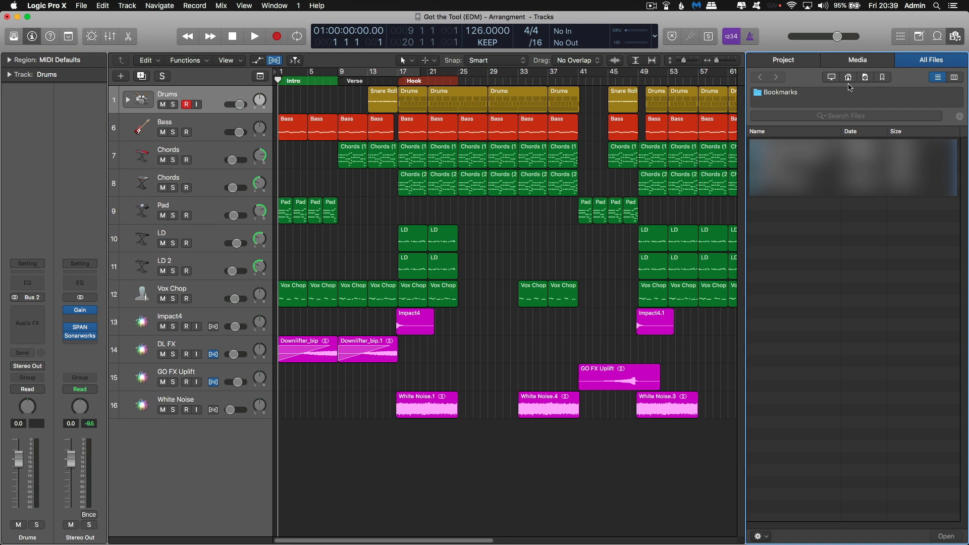
left_click(848, 77)
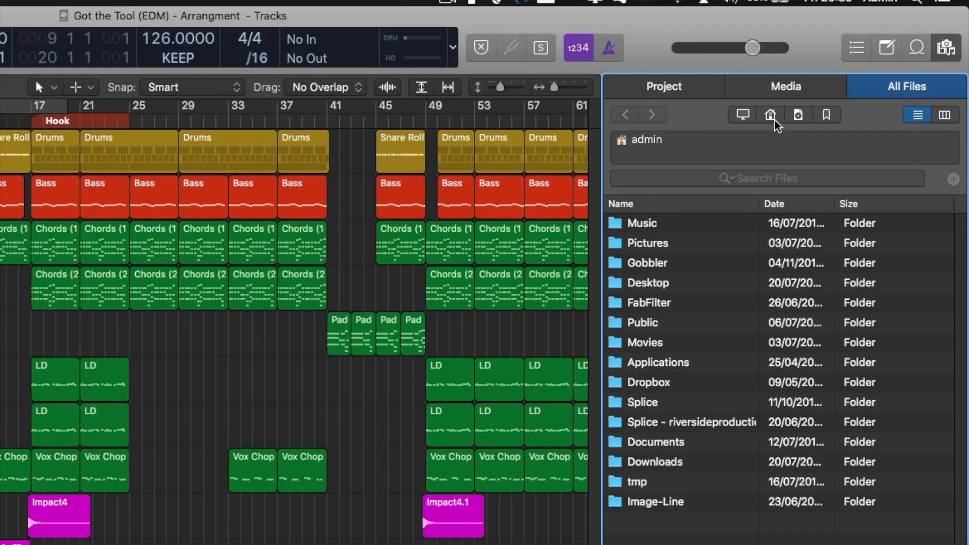
double_click(651, 223)
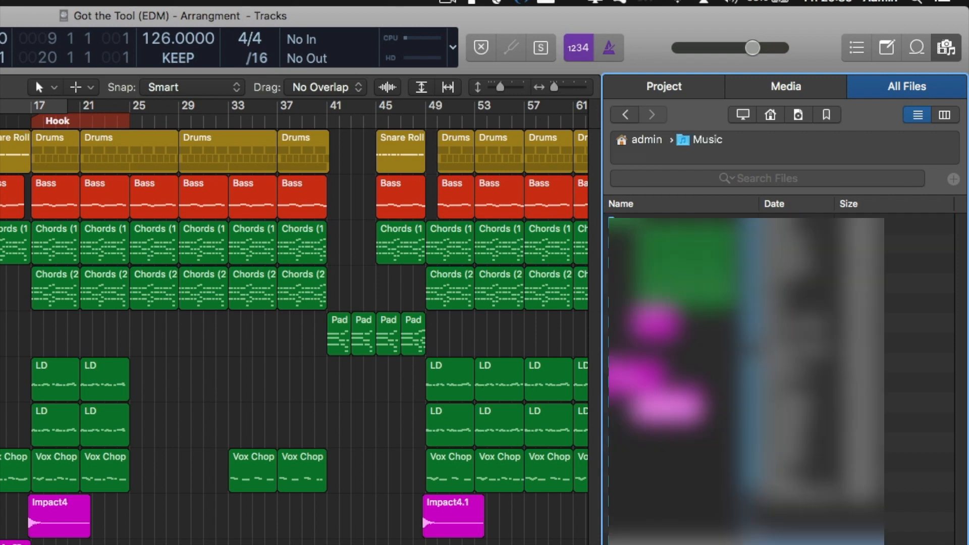
left_click(631, 205)
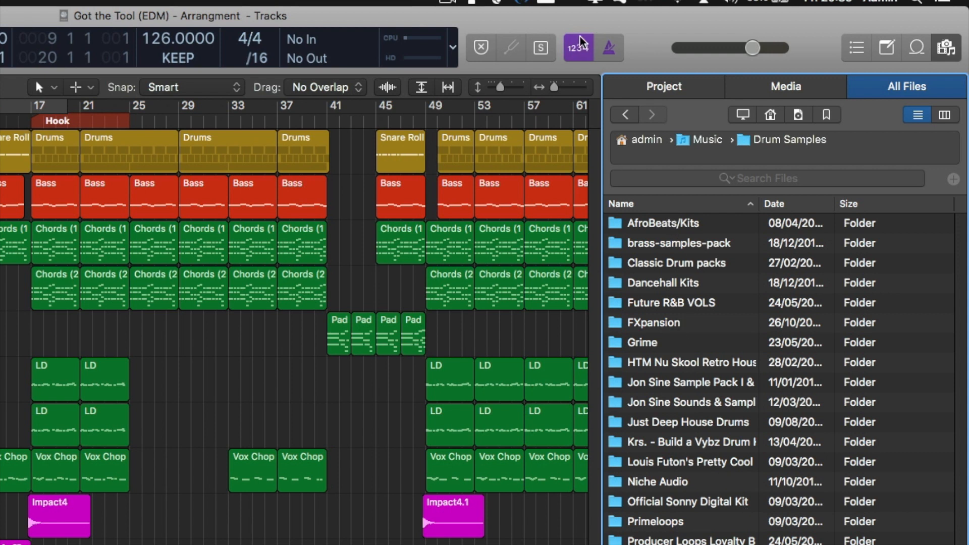
Look at the bookmark option for the Future R&B VOLS folder without applying it, and view the bookmarked folders.
left_click(679, 307)
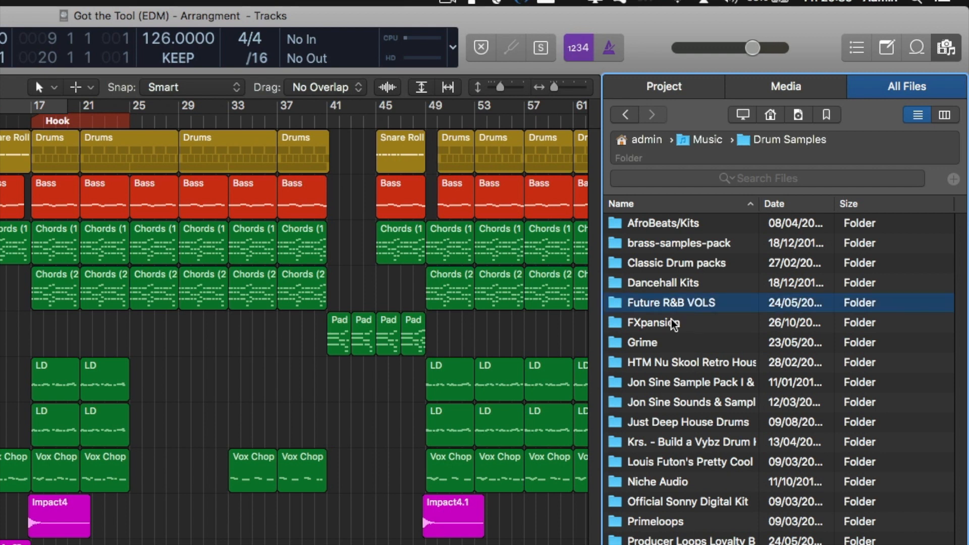
right_click(672, 305)
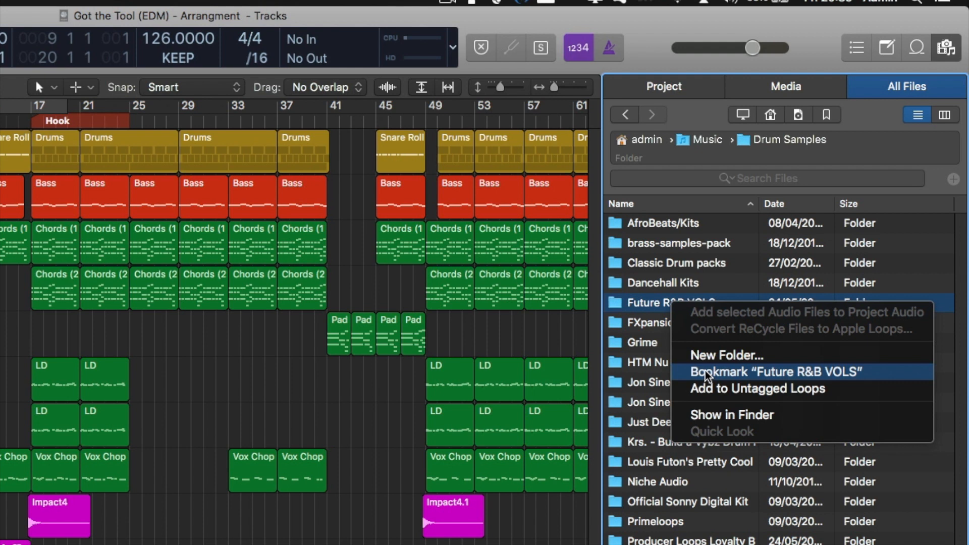
left_click(878, 133)
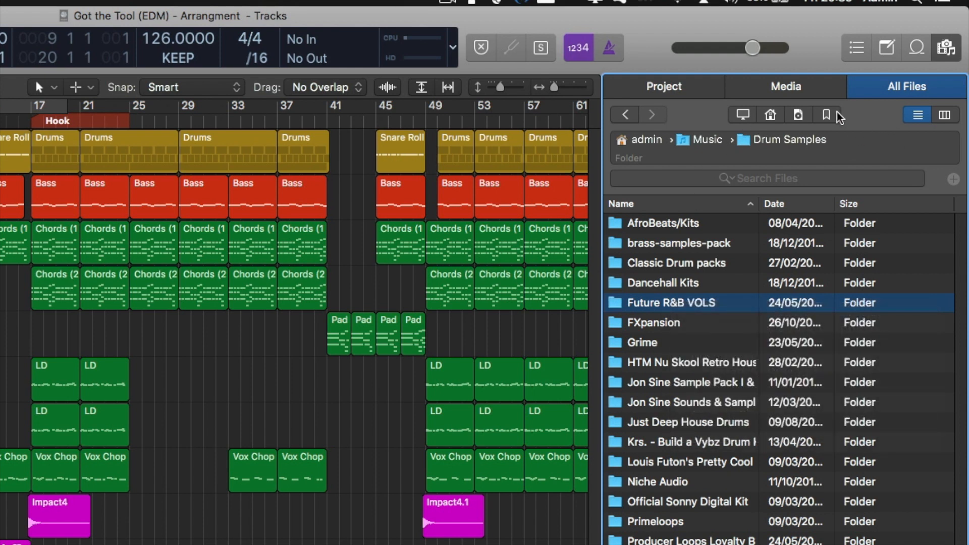
left_click(838, 116)
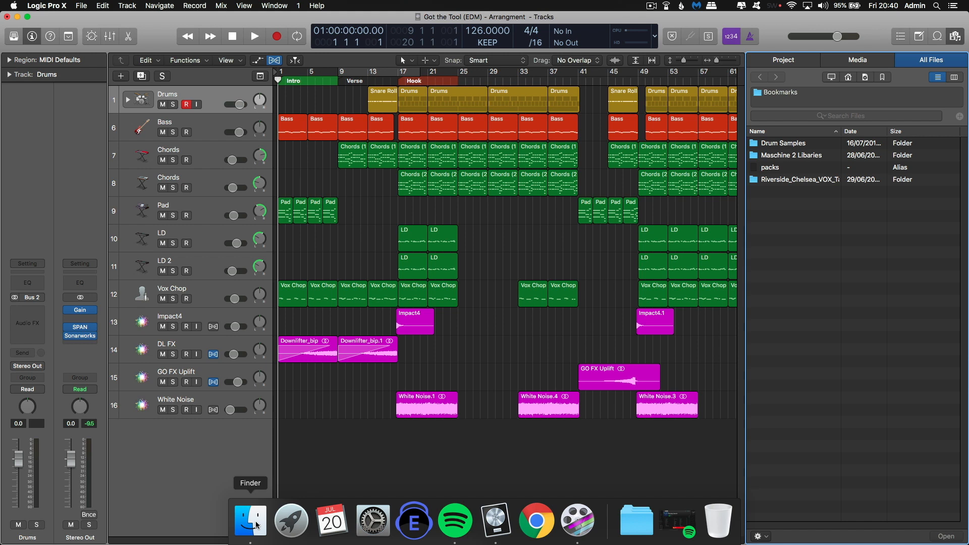
Close the file browser and increase the vertical zoom so the tracks are slightly taller.
left_click(955, 36)
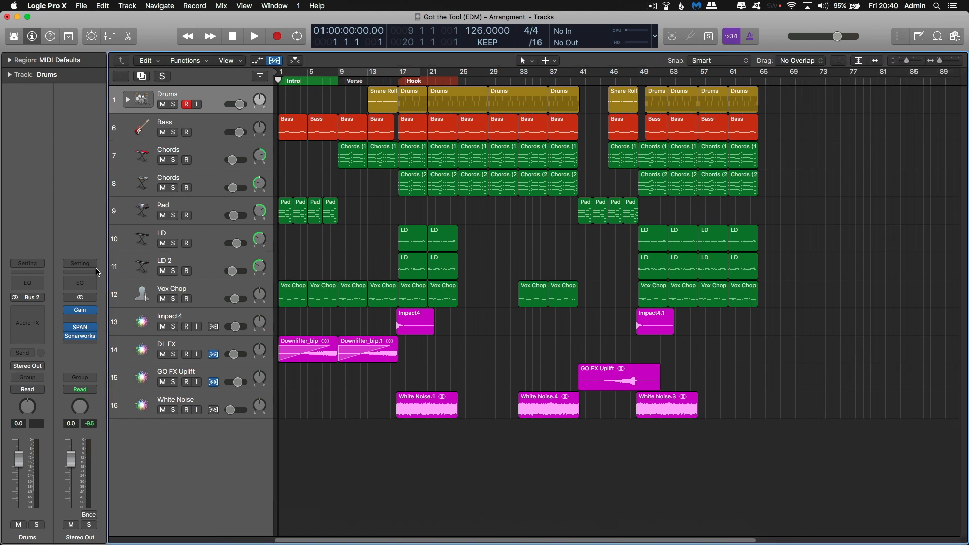
left_click_drag(907, 61, 910, 63)
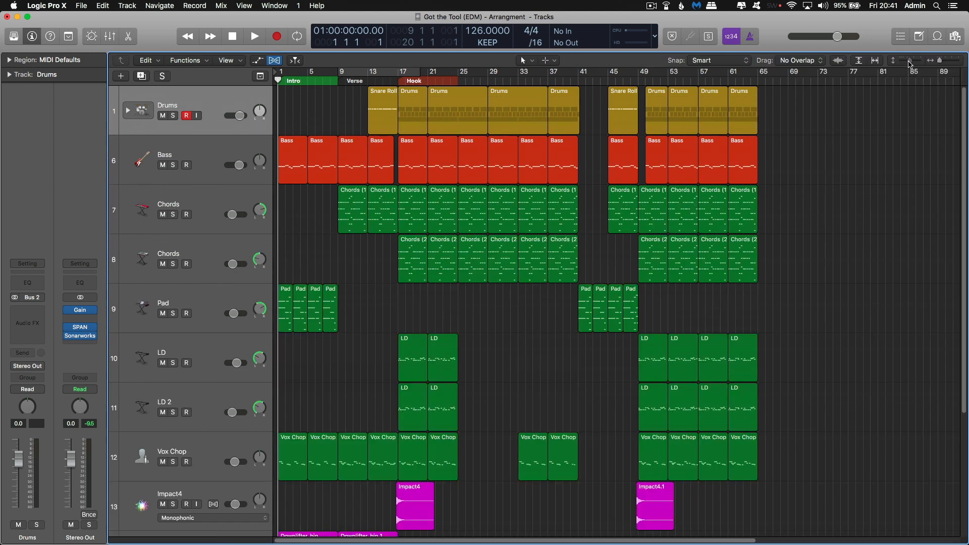
left_click(911, 63)
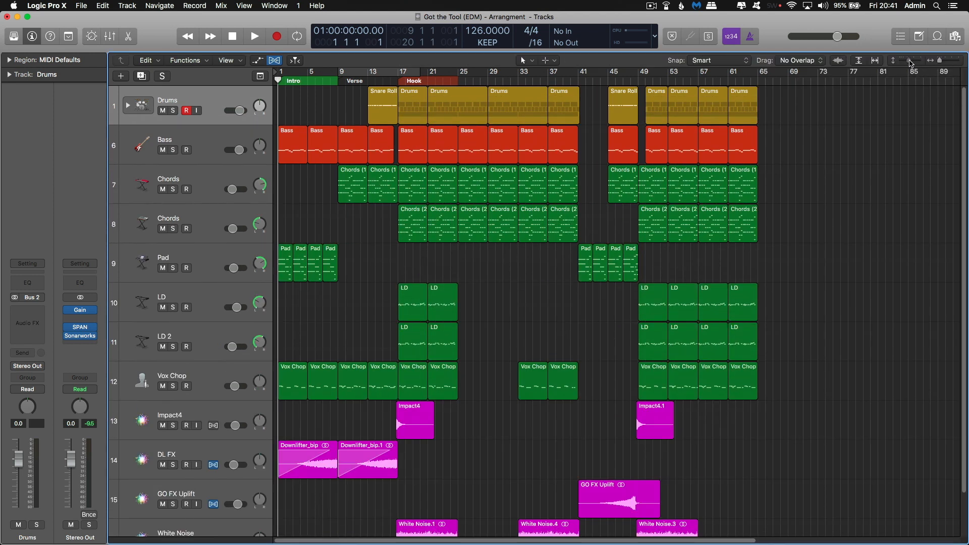
Go through the second Chords, Pad, LD, LD 2 and Vox Chop tracks in turn to view their regions.
left_click(176, 218)
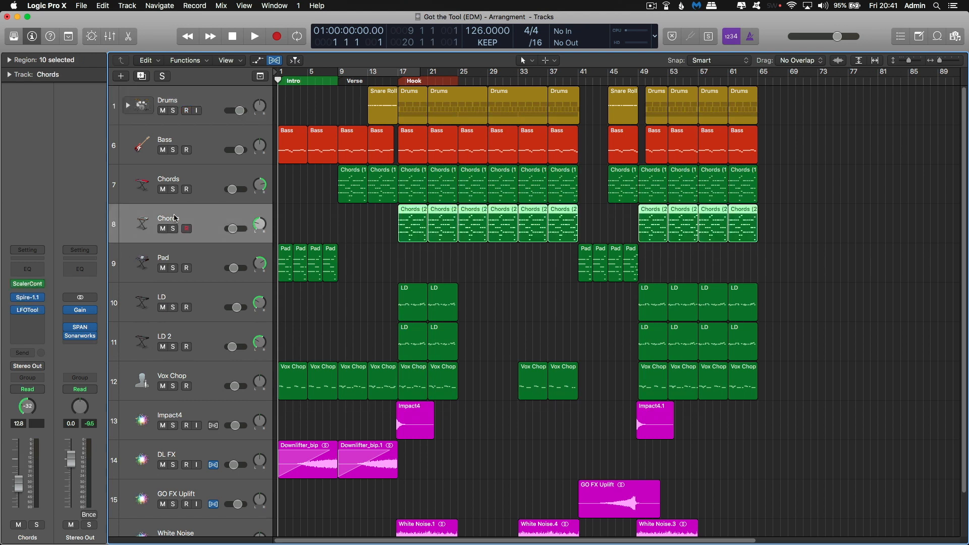
left_click(193, 262)
left_click(204, 302)
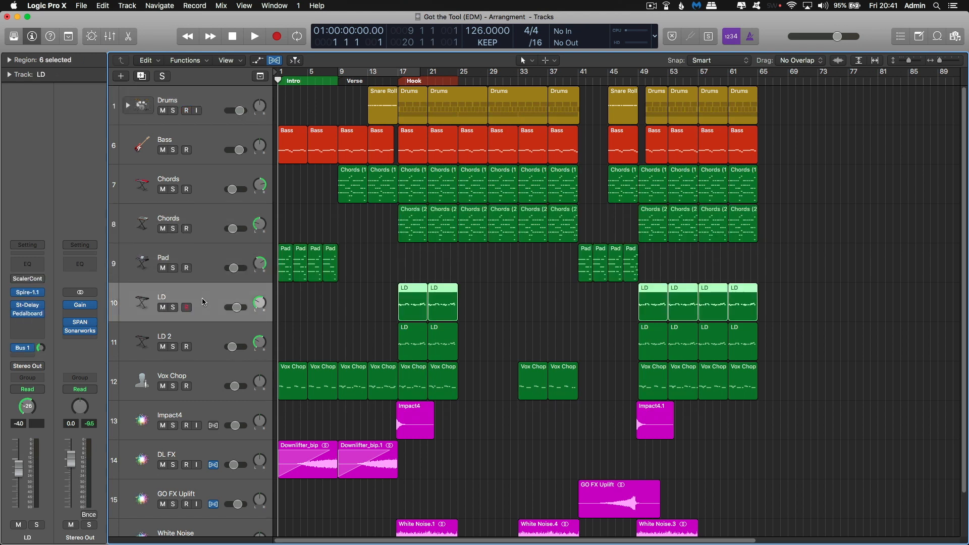
left_click(189, 341)
left_click(207, 384)
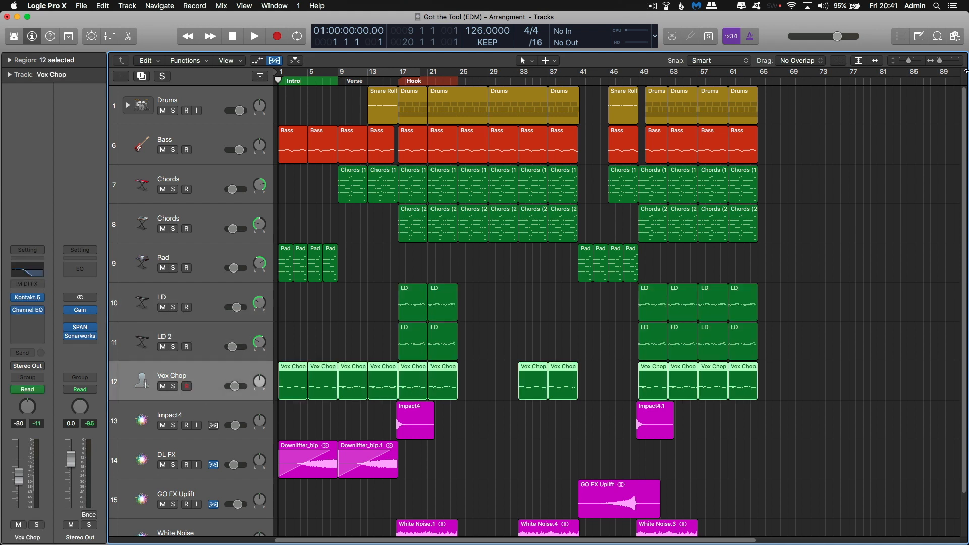
Reduce the vertical zoom so all tracks fit in view, and marquee-select the later effects regions.
left_click_drag(909, 61, 907, 60)
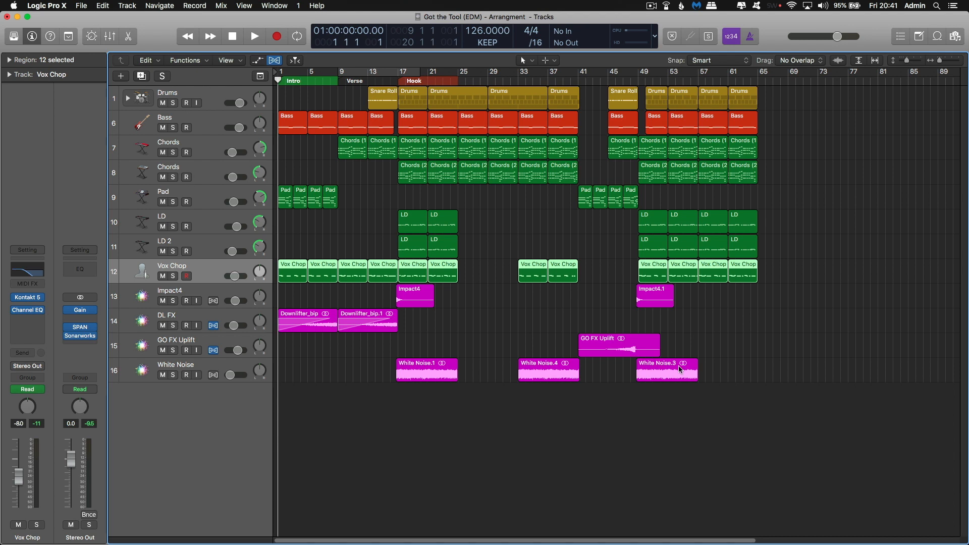
left_click(865, 374)
left_click_drag(860, 433, 573, 301)
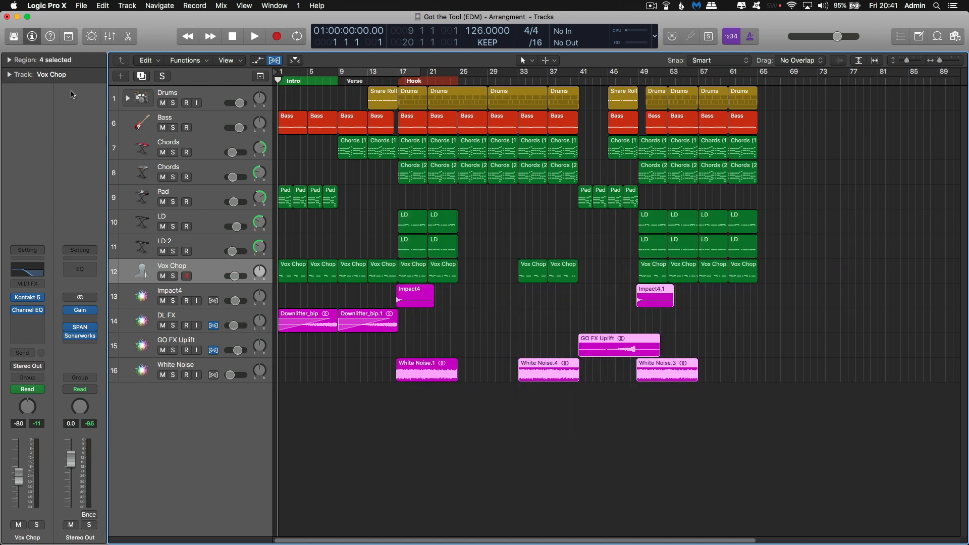
Expand the Drums stack to view its subtracks, and collapse it again.
left_click(198, 93)
left_click(129, 101)
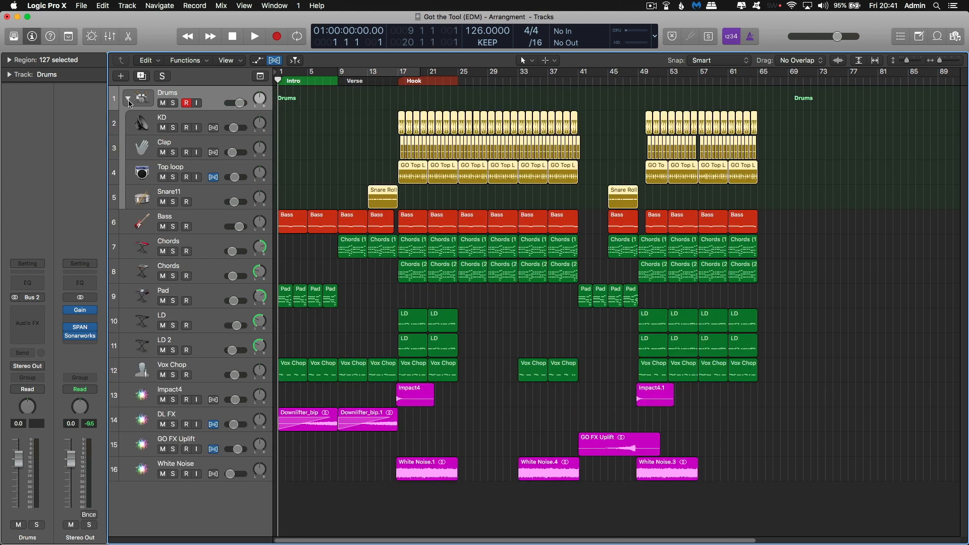
left_click(129, 101)
Go through the track headers from Bass down to Impact4 to review their icons and regions.
left_click(138, 130)
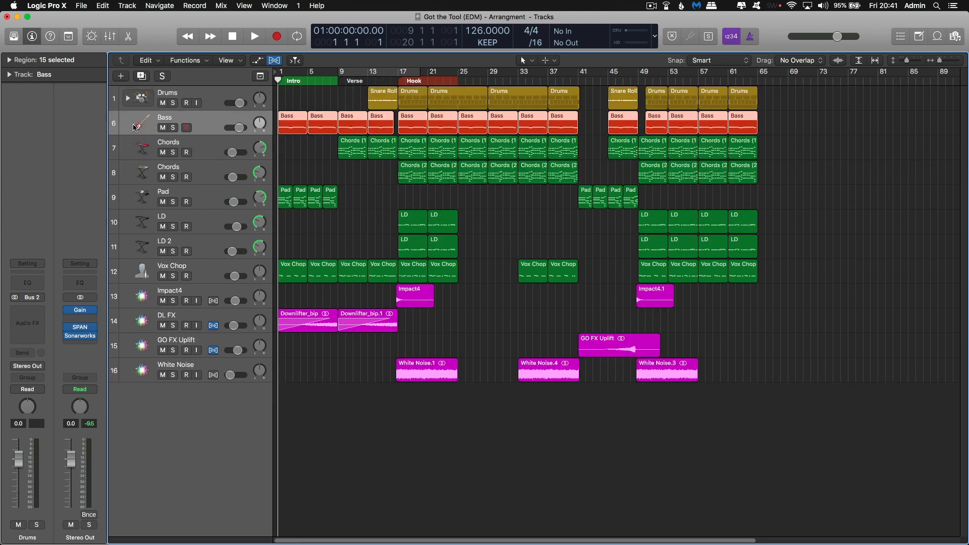
left_click(143, 147)
left_click_drag(149, 172, 150, 208)
left_click(151, 228)
left_click(146, 249)
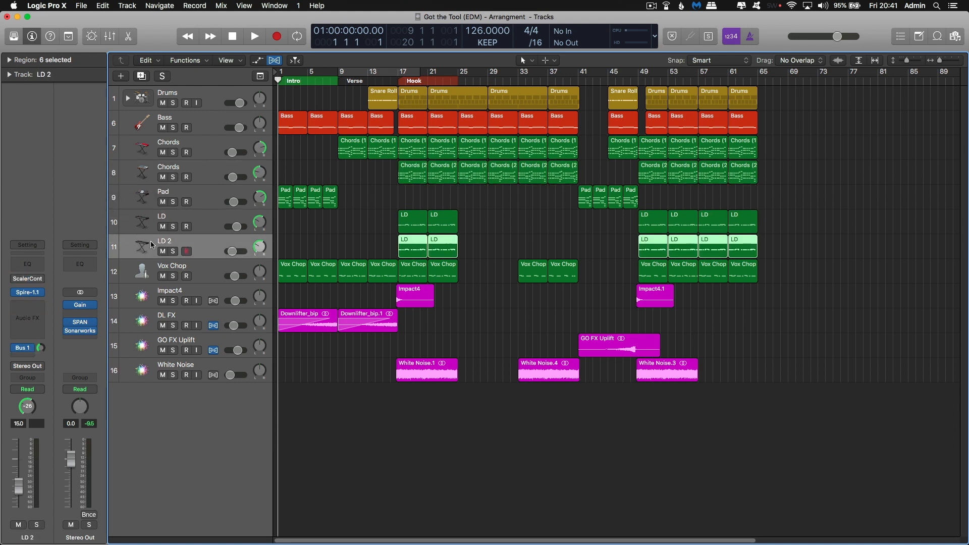
left_click(208, 272)
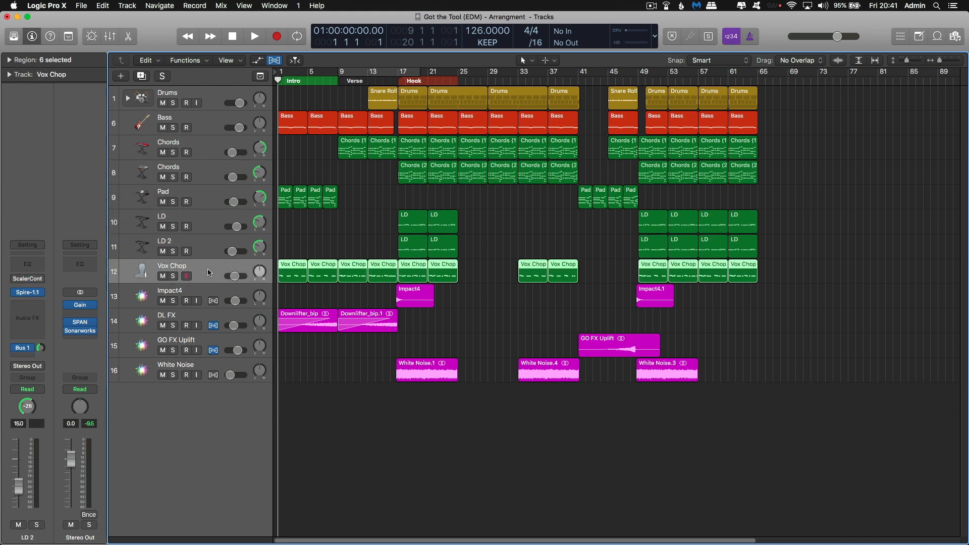
left_click(202, 299)
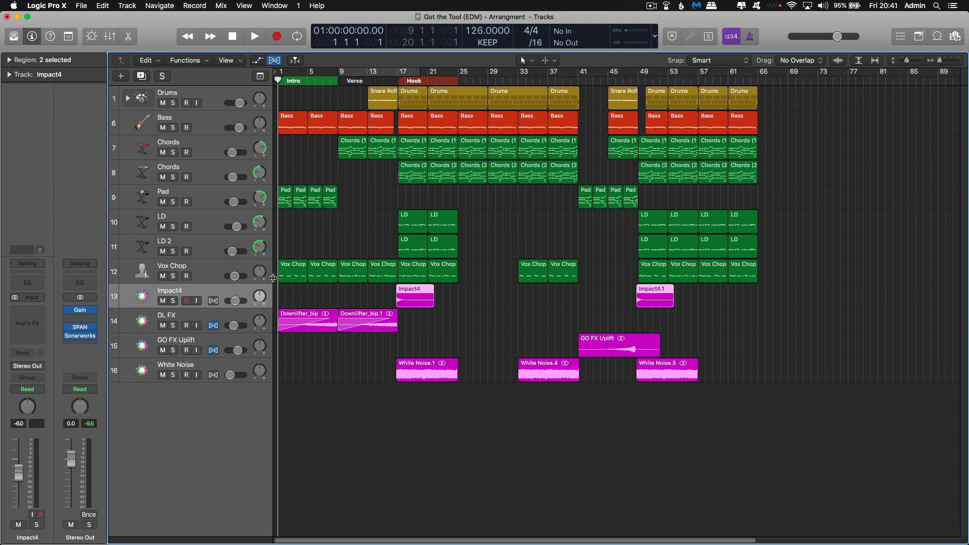
Show the mixer, view the Drums stack's channel strips expanded, and collapse the stack again.
key("x")
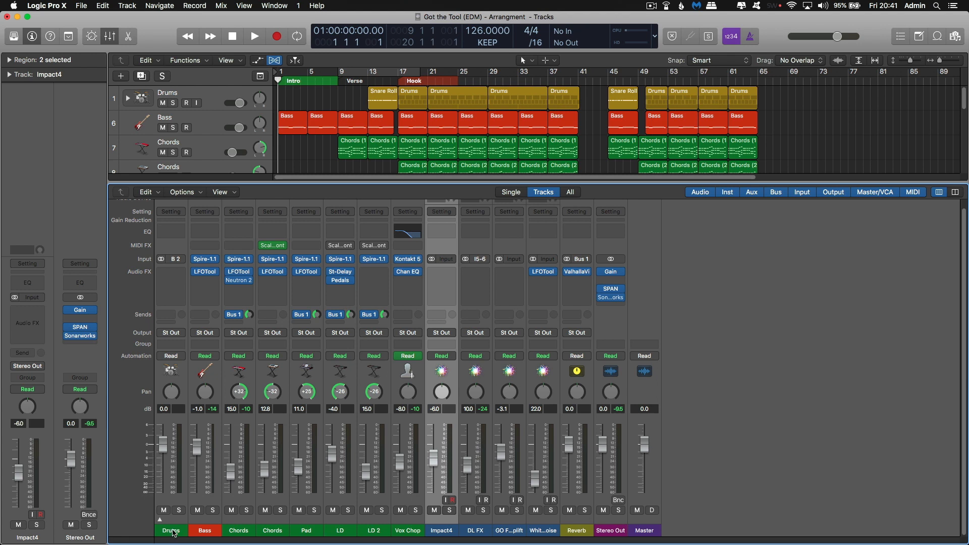
left_click(160, 520)
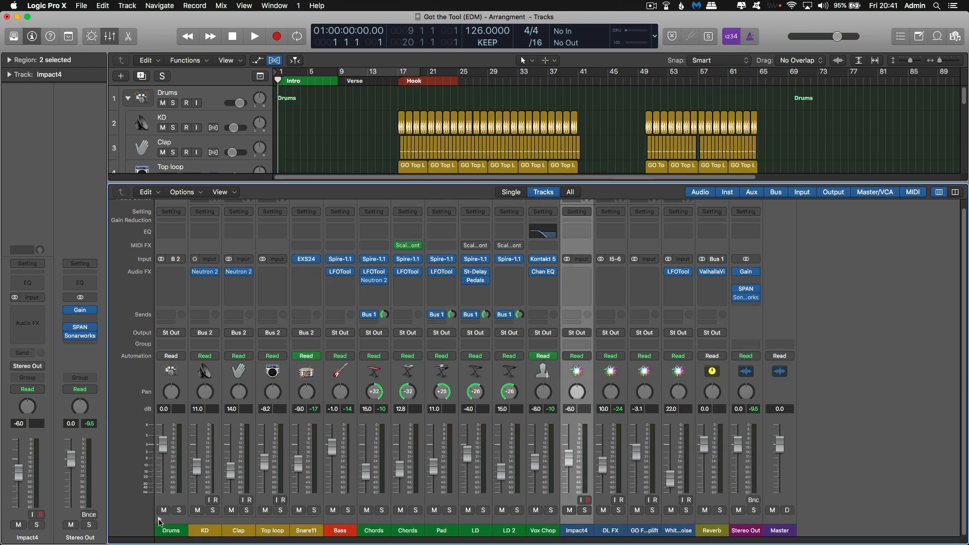
left_click(159, 520)
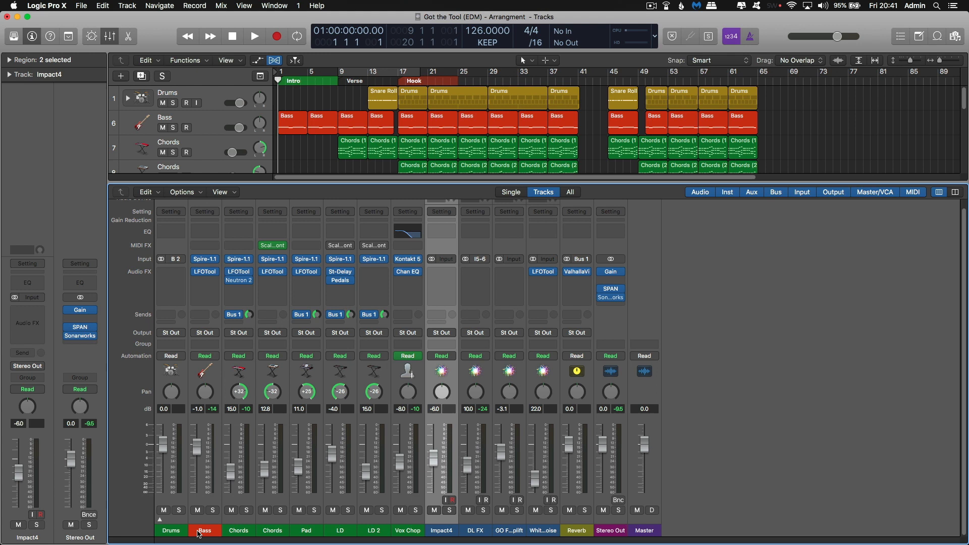
Select the Bass channel strip and the range from the first Chords to Vox Chop, and hide the mixer.
left_click(212, 535)
left_click_drag(242, 533, 416, 530)
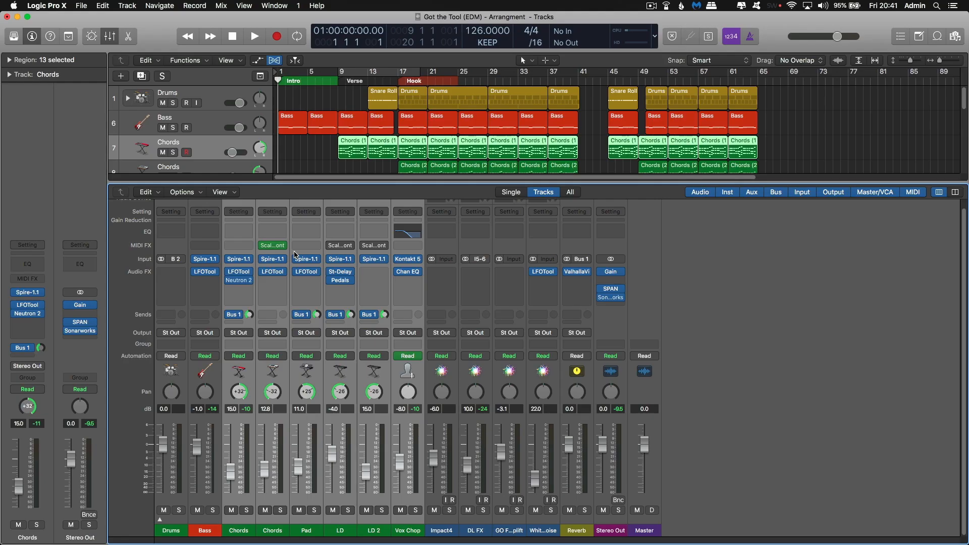
key("x")
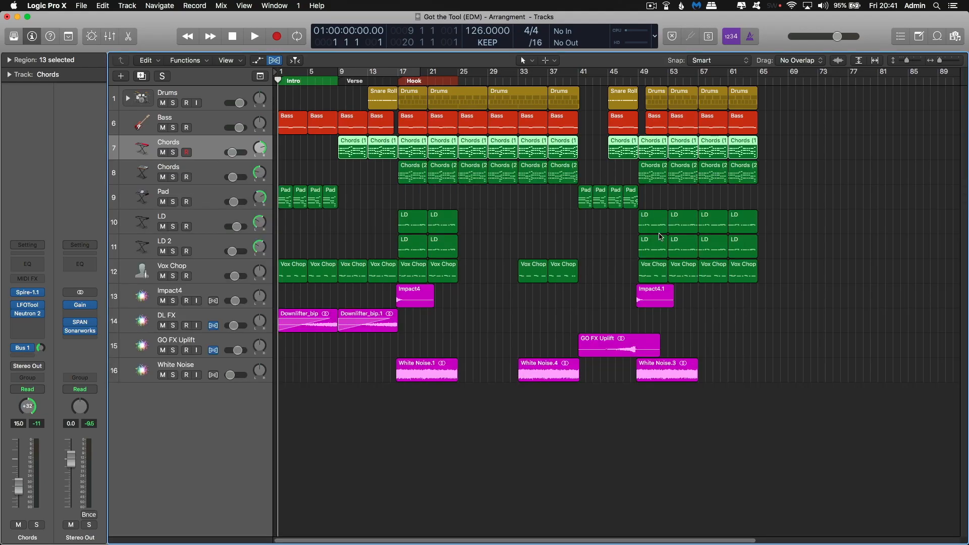
Assign one shared dark green color to both Chords tracks, Pad, LD and LD 2.
left_click(866, 200)
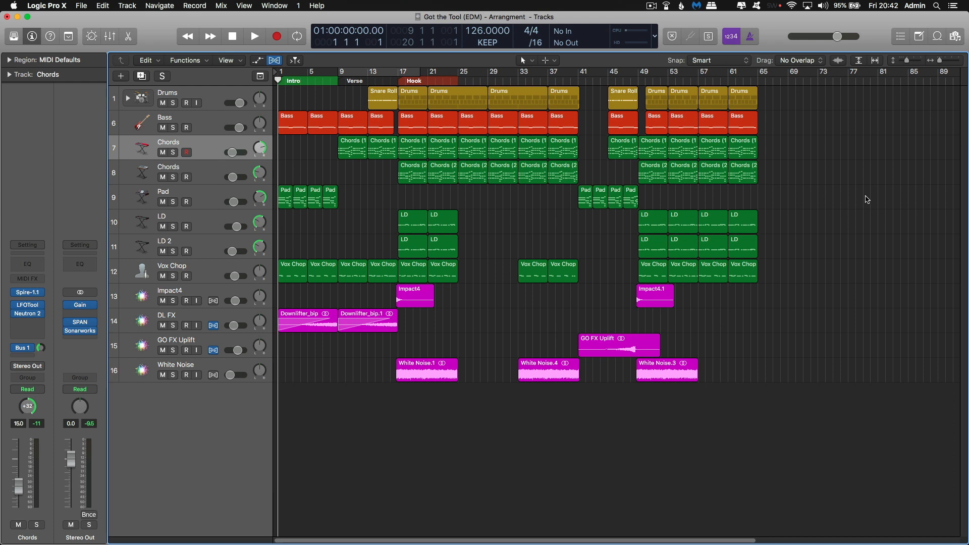
left_click(204, 146)
left_click(206, 168, "shift")
left_click(206, 193, "shift")
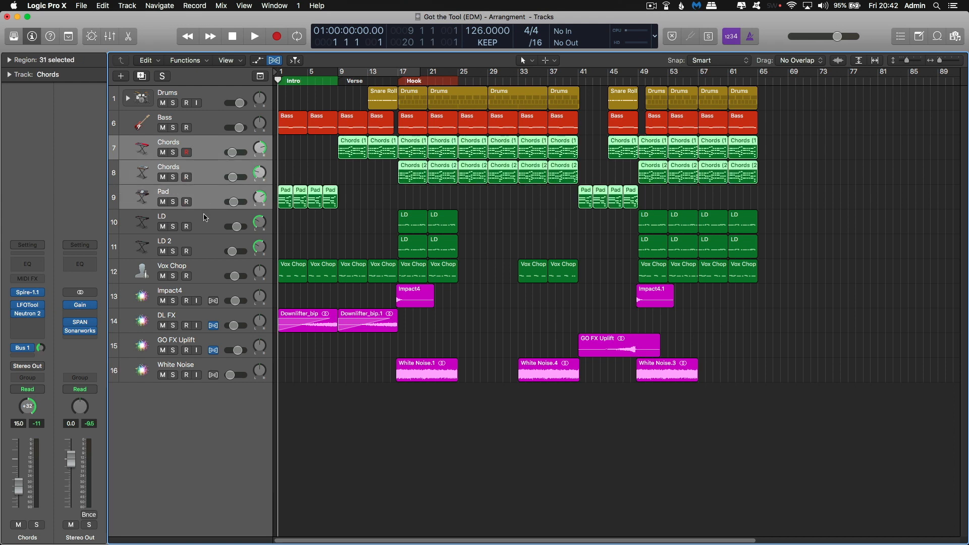
left_click(204, 217, "shift")
left_click(203, 249, "shift")
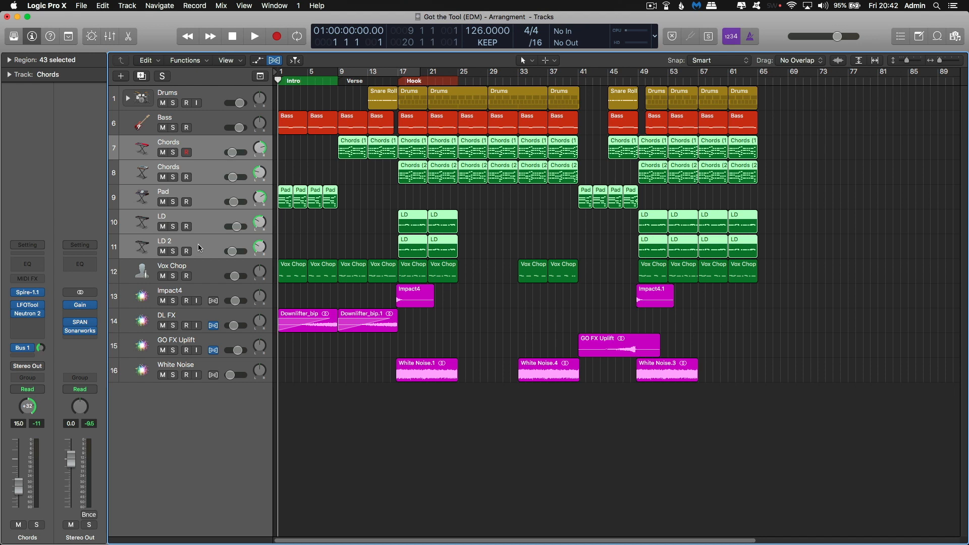
right_click(199, 248)
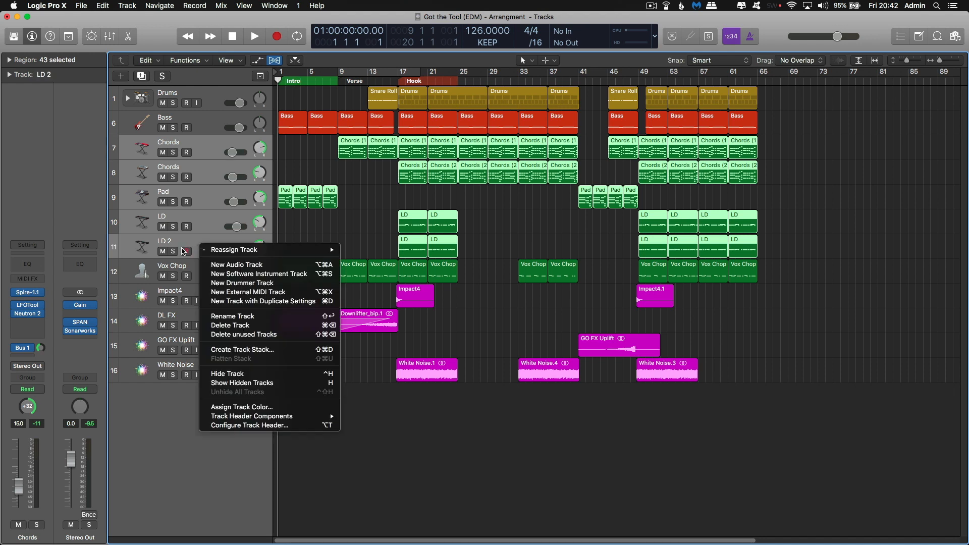
left_click(273, 406)
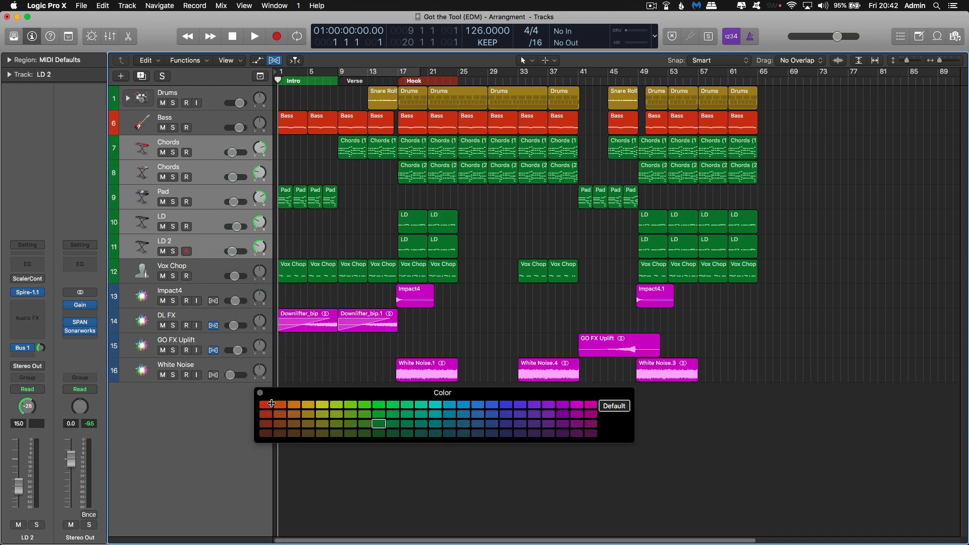
left_click(380, 414)
left_click(379, 425)
left_click(260, 393)
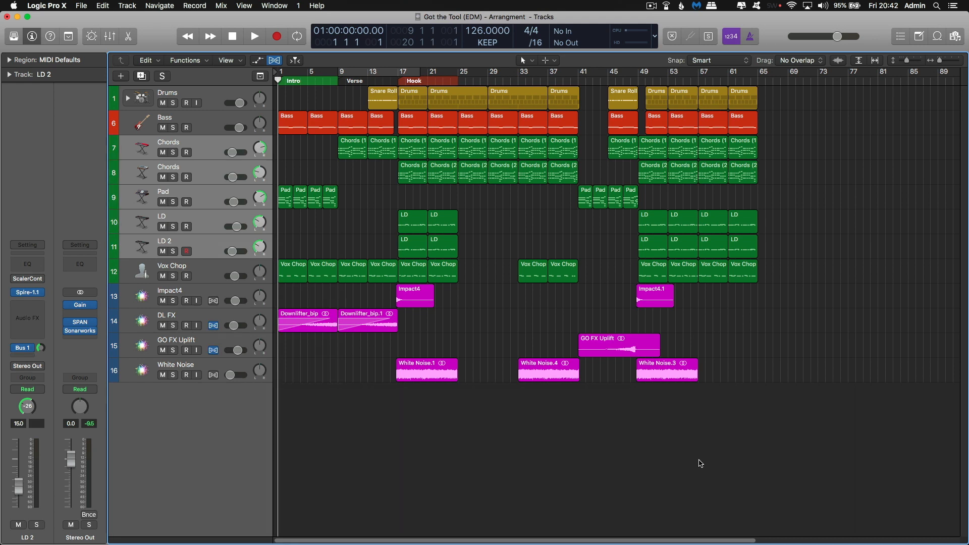
Check the channel strip colors in the mixer, select the first Chords strip, and hide the mixer.
key("x")
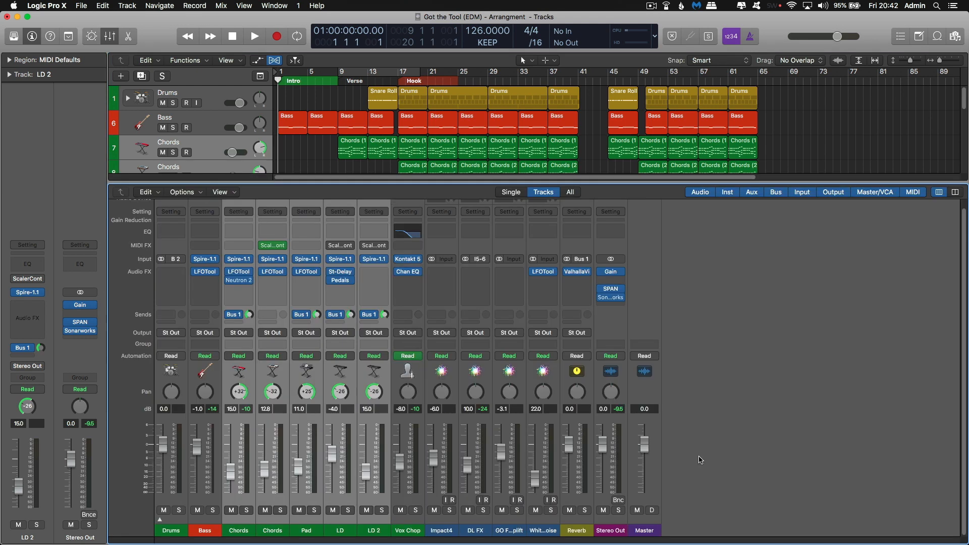
left_click(247, 534)
key("x")
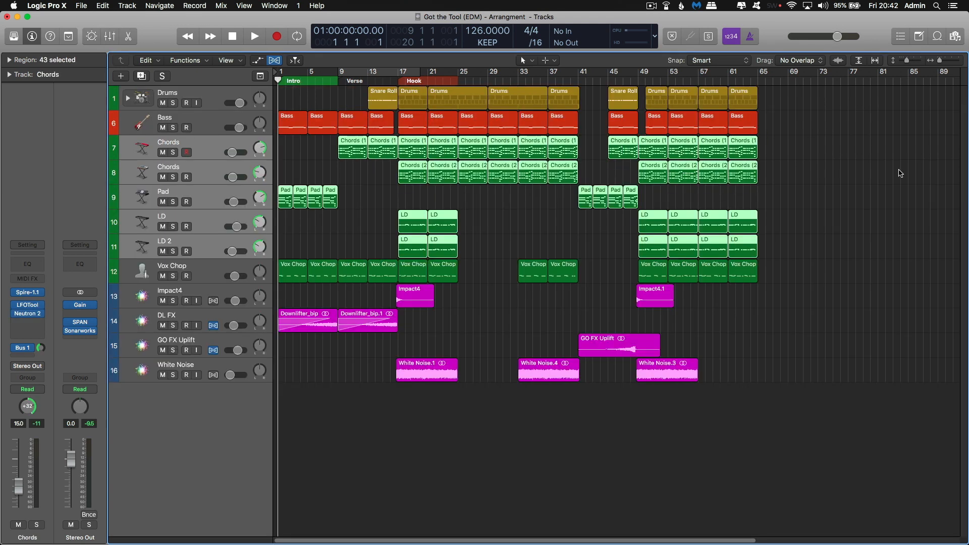